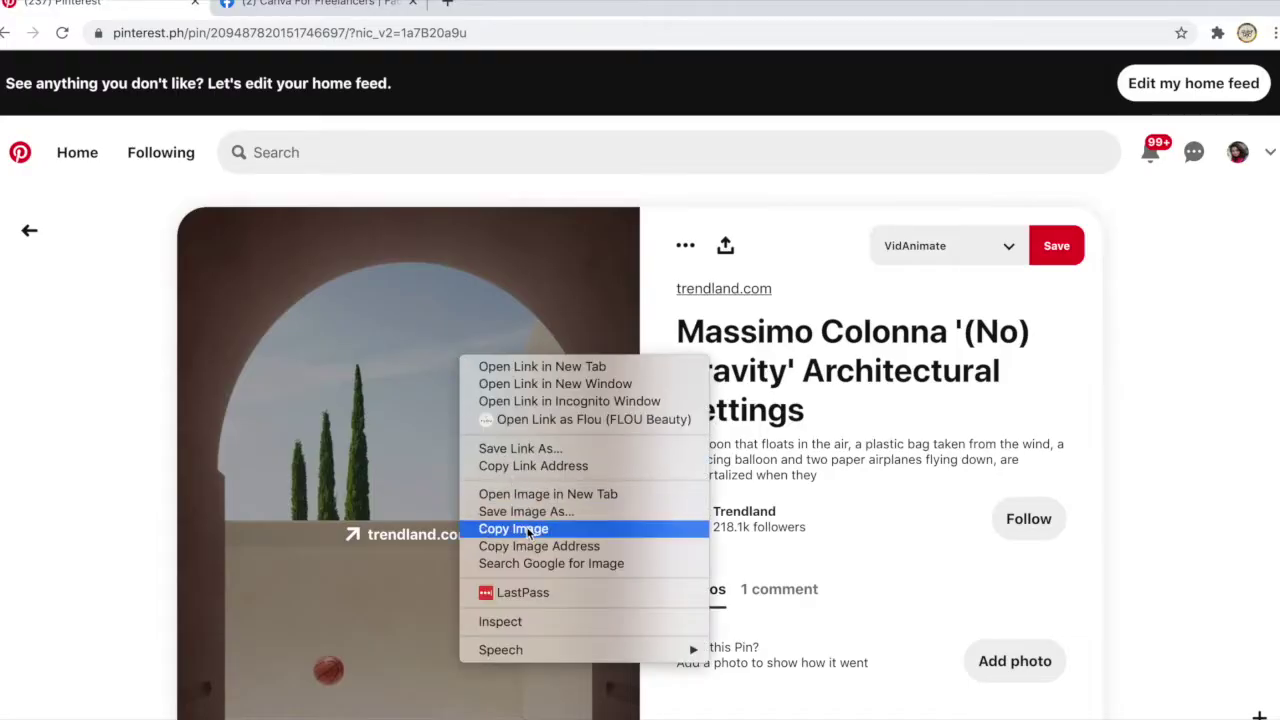
Copy the arch picture from the Pinterest pin, switch to the Canva design and paste it onto the blank page
click(528, 530)
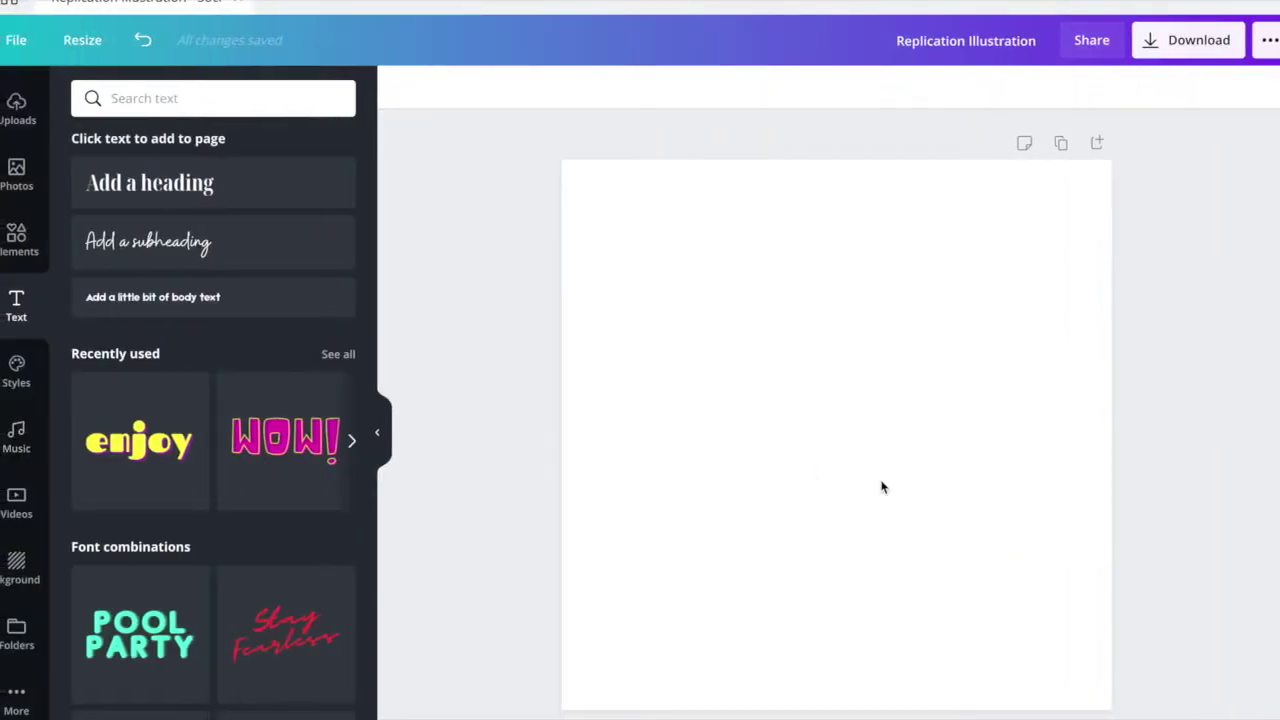
click(882, 487)
right_click(882, 487)
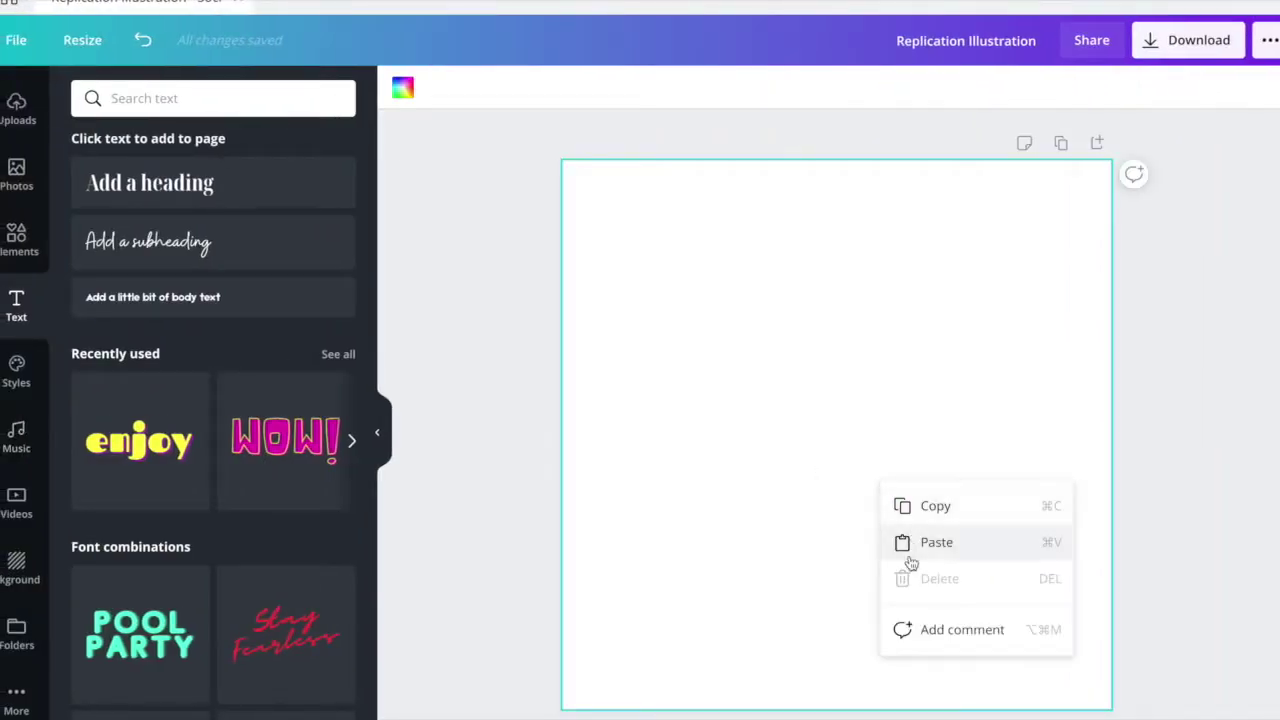
click(880, 536)
click(932, 285)
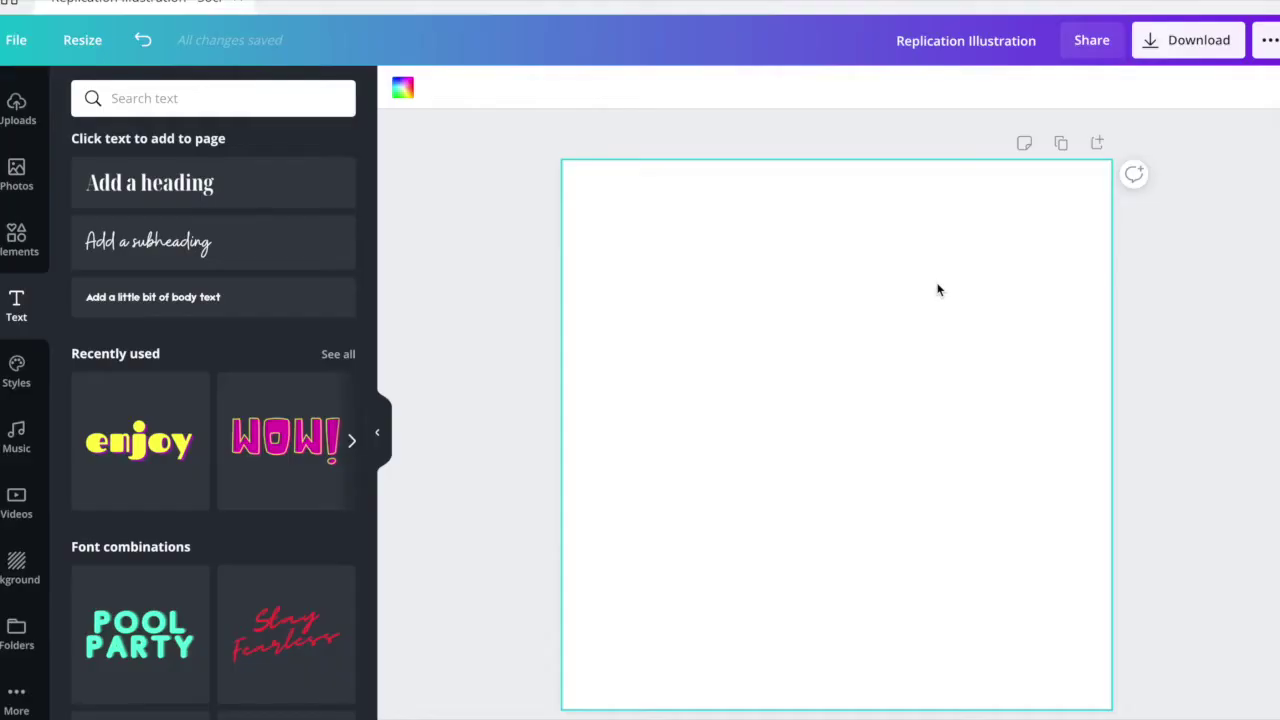
key(super+v)
Make the pasted arch picture semi-transparent for tracing
drag(886, 391, 769, 484)
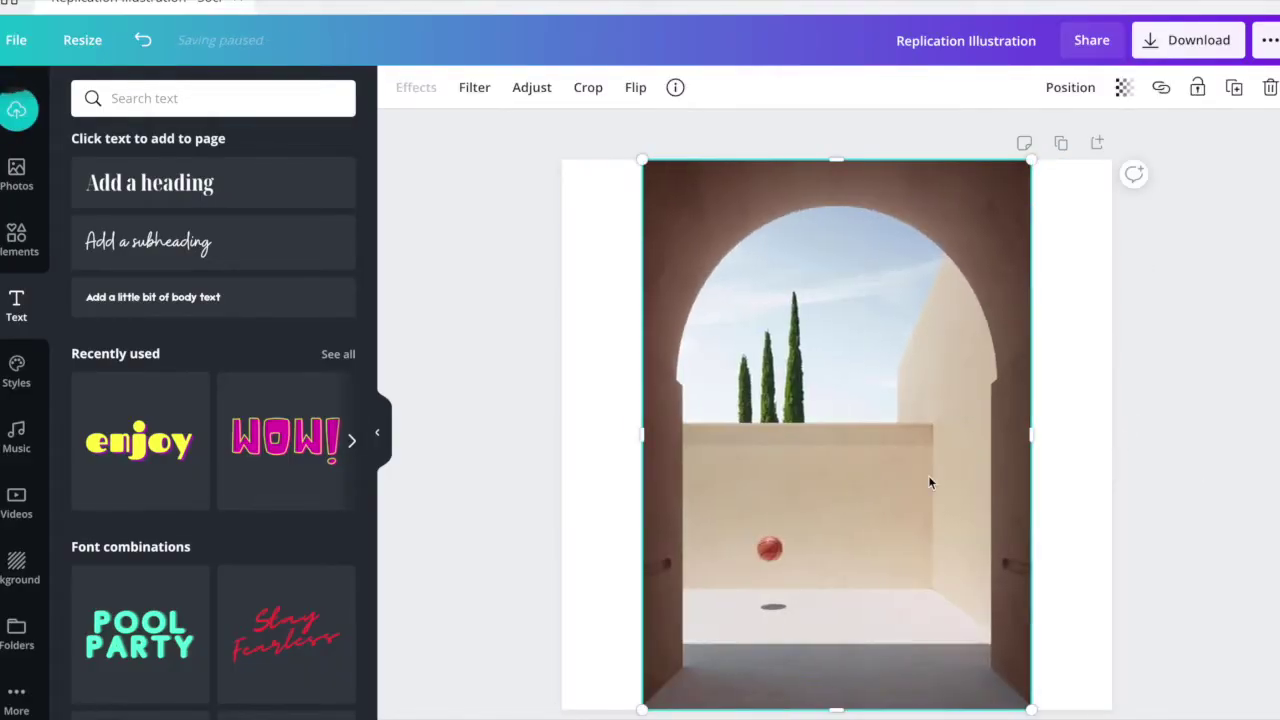
click(1124, 87)
drag(1049, 131, 1020, 131)
Place a square shape over the dark floor strip along the picture's lower edge and fill it light grey
click(16, 240)
drag(188, 392, 880, 697)
click(403, 87)
click(286, 623)
Set the transparency of the arch picture to 50
click(966, 494)
click(1124, 87)
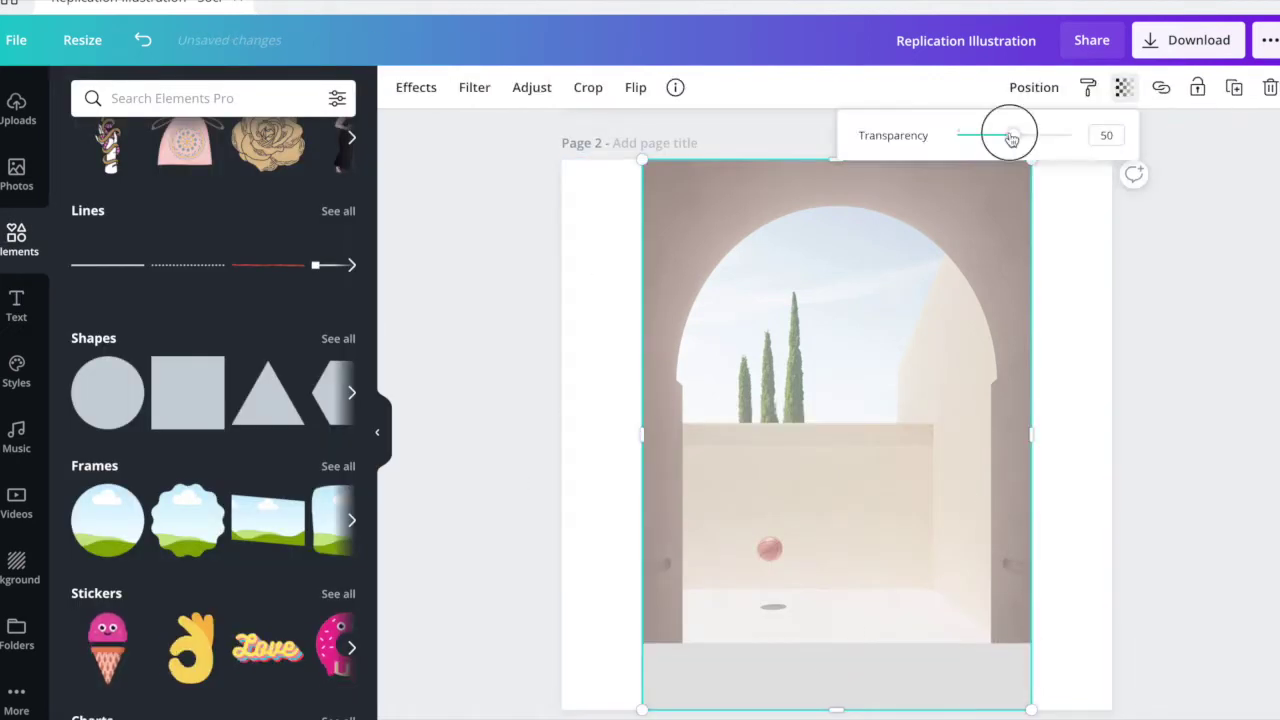
scroll(920, 343, down, 5)
scroll(920, 414, up, 4)
Cover the pale floor area just above the grey strip with a white rectangle
click(871, 514)
drag(836, 486, 686, 382)
scroll(584, 350, down, 3)
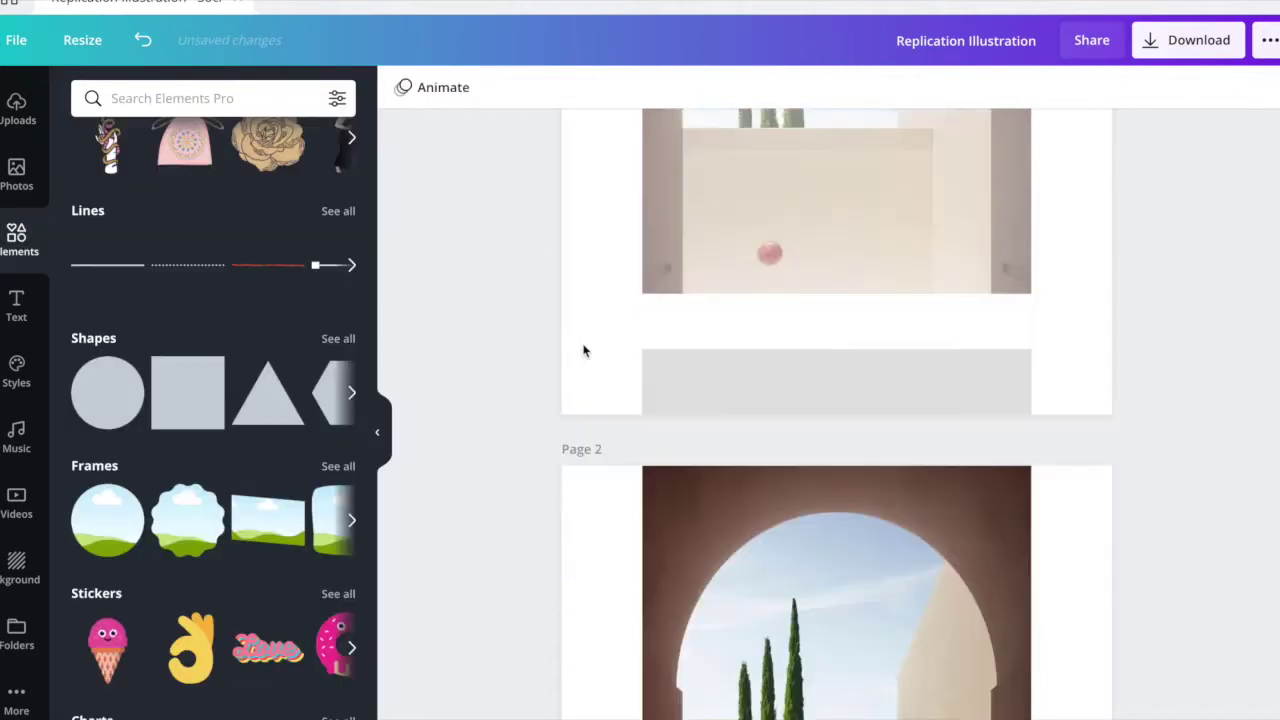
scroll(586, 349, down, 3)
Position and resize a white rectangle to cover the back wall below the cypress trees
scroll(800, 320, up, 5)
drag(843, 397, 850, 369)
drag(1023, 378, 936, 380)
drag(801, 467, 803, 490)
scroll(886, 394, down, 5)
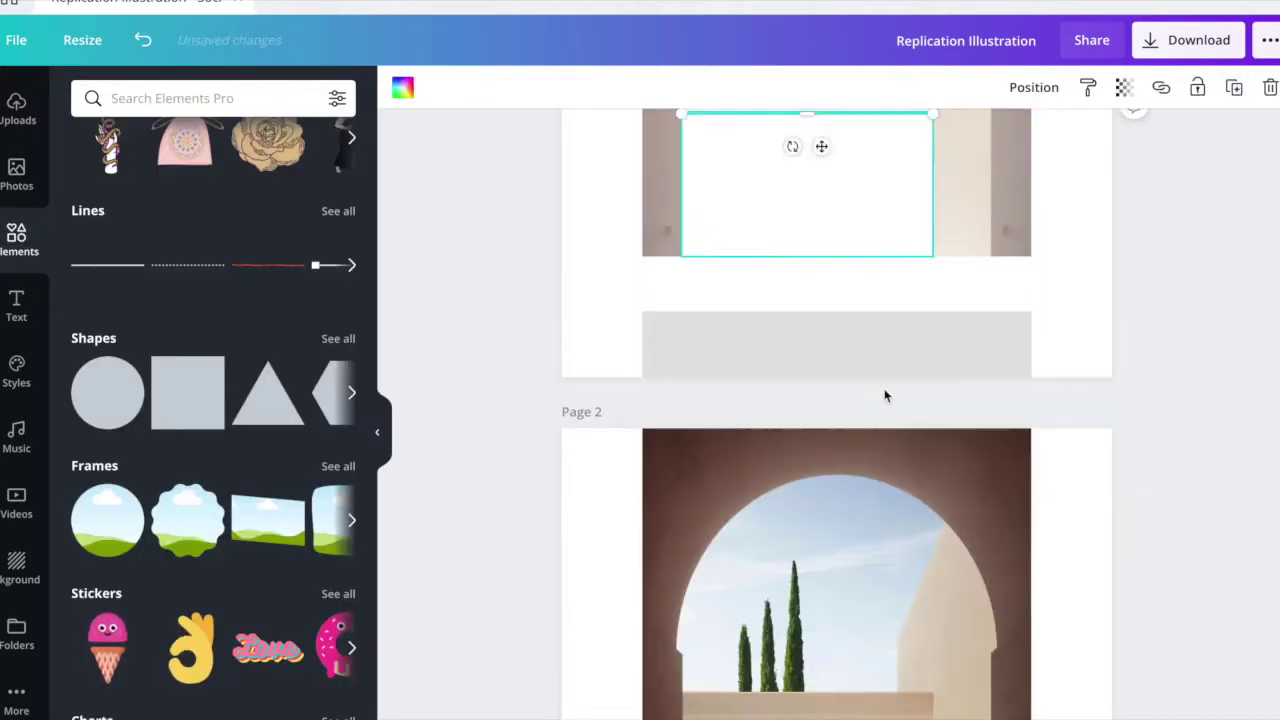
Fill the back-wall rectangle with pale beige and the floor strip below it with off-white
click(402, 88)
click(90, 183)
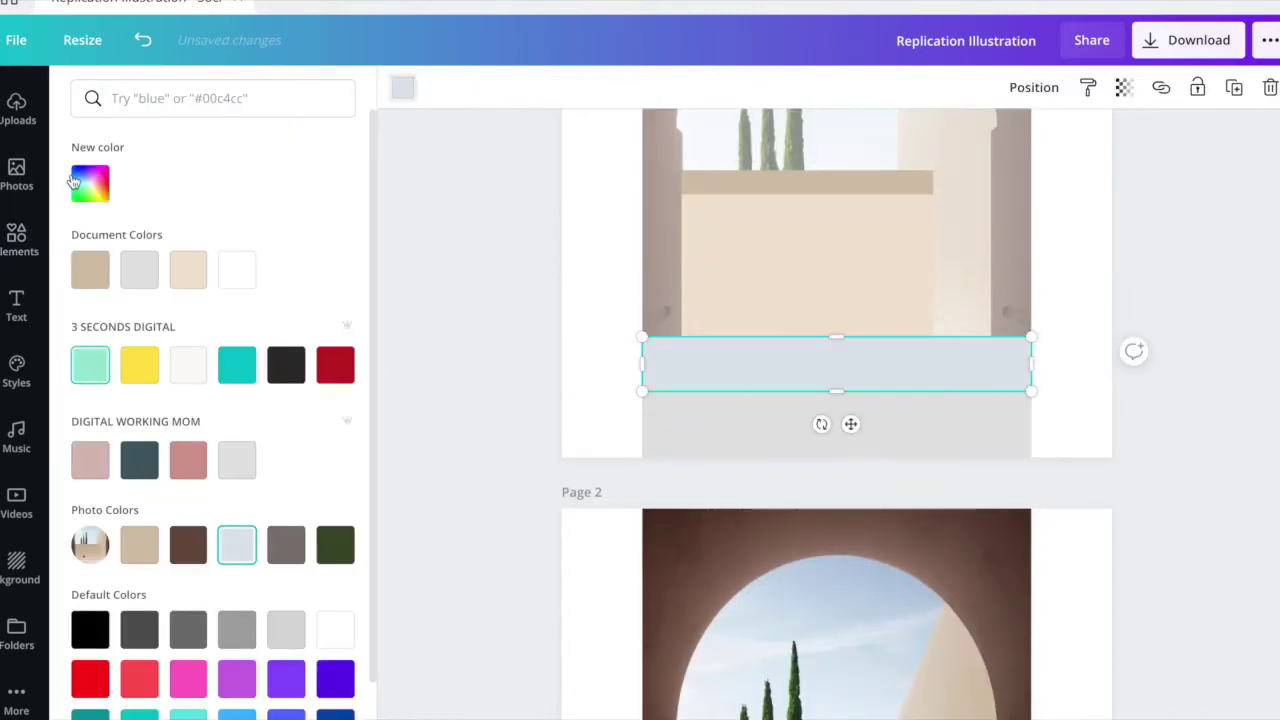
click(90, 183)
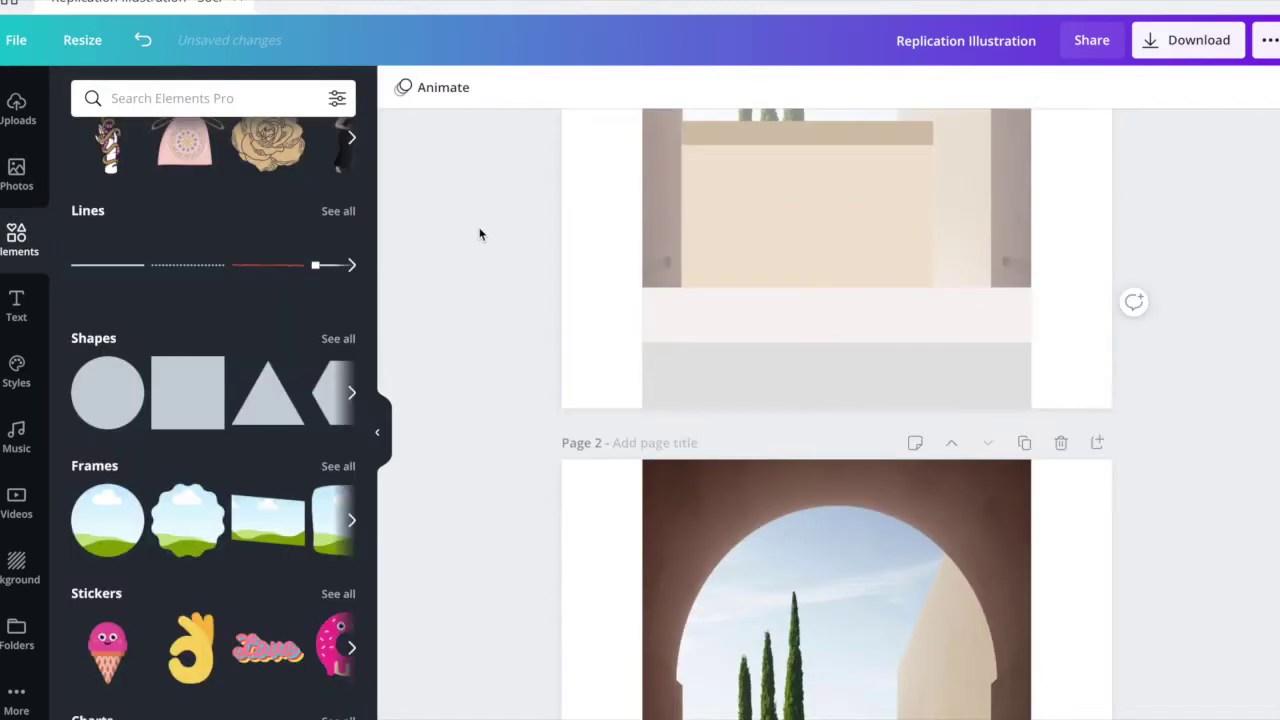
scroll(563, 306, down, 2)
scroll(854, 400, up, 5)
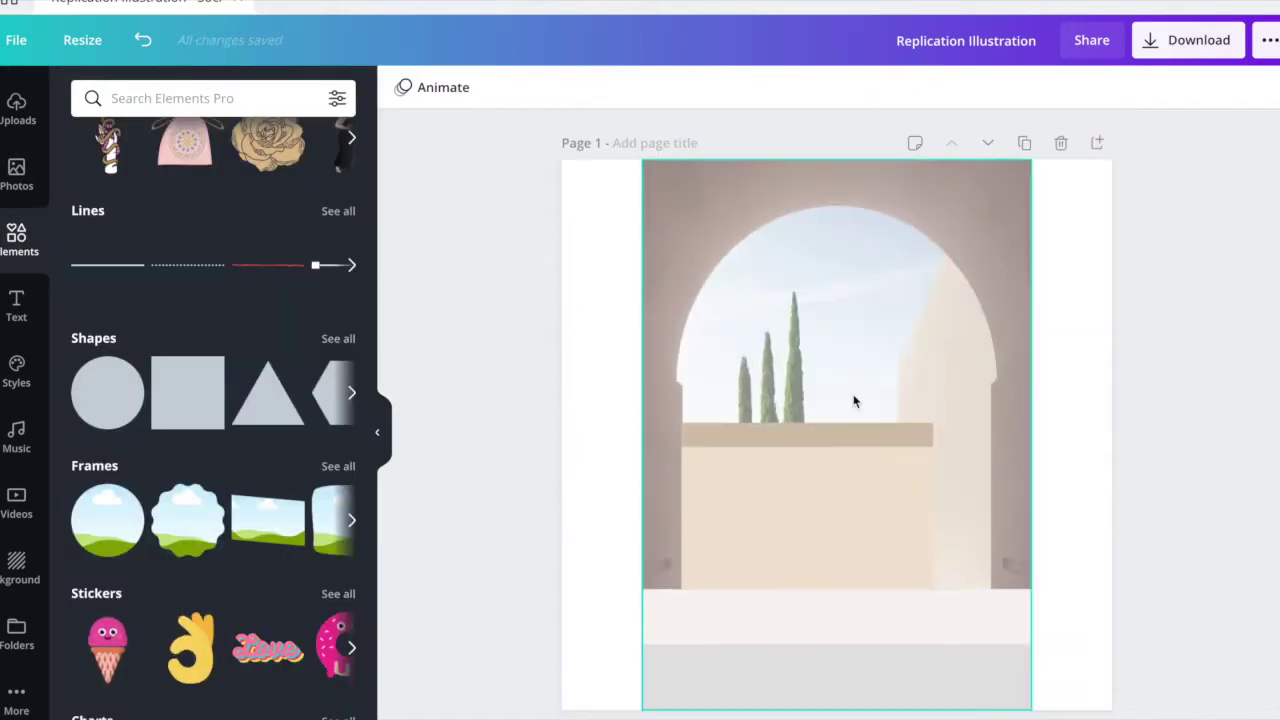
Place a rectangle over the right-hand side wall and recolor the back-wall rectangle to #EFDAC1
click(815, 444)
drag(849, 429, 975, 375)
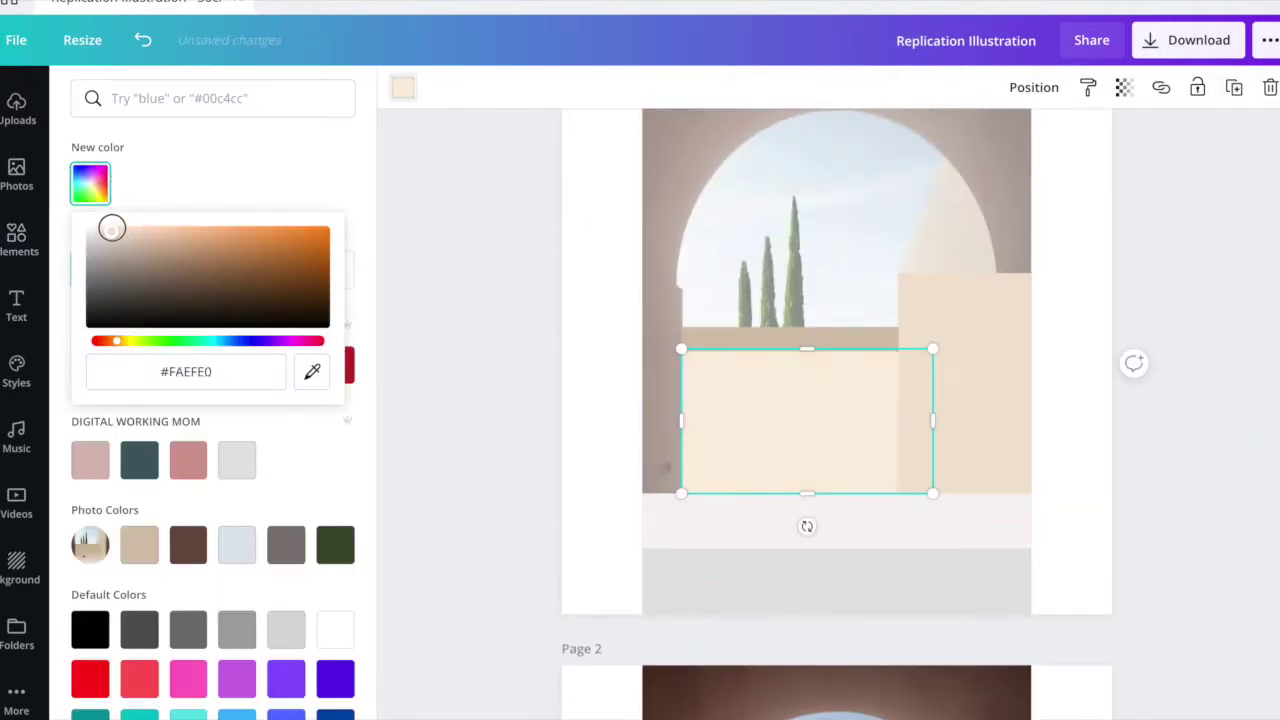
drag(112, 229, 131, 231)
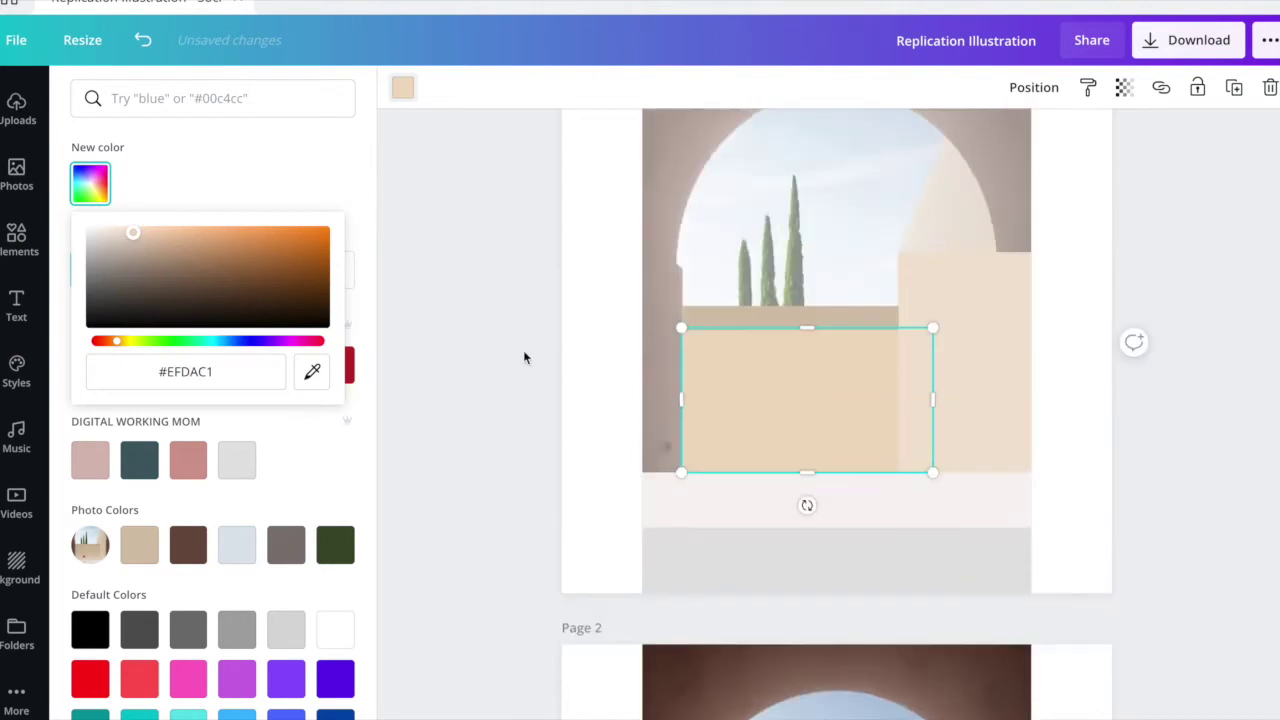
Duplicate the side-wall rectangle and rotate the copy to follow the wall's slanted upper edge
click(1233, 88)
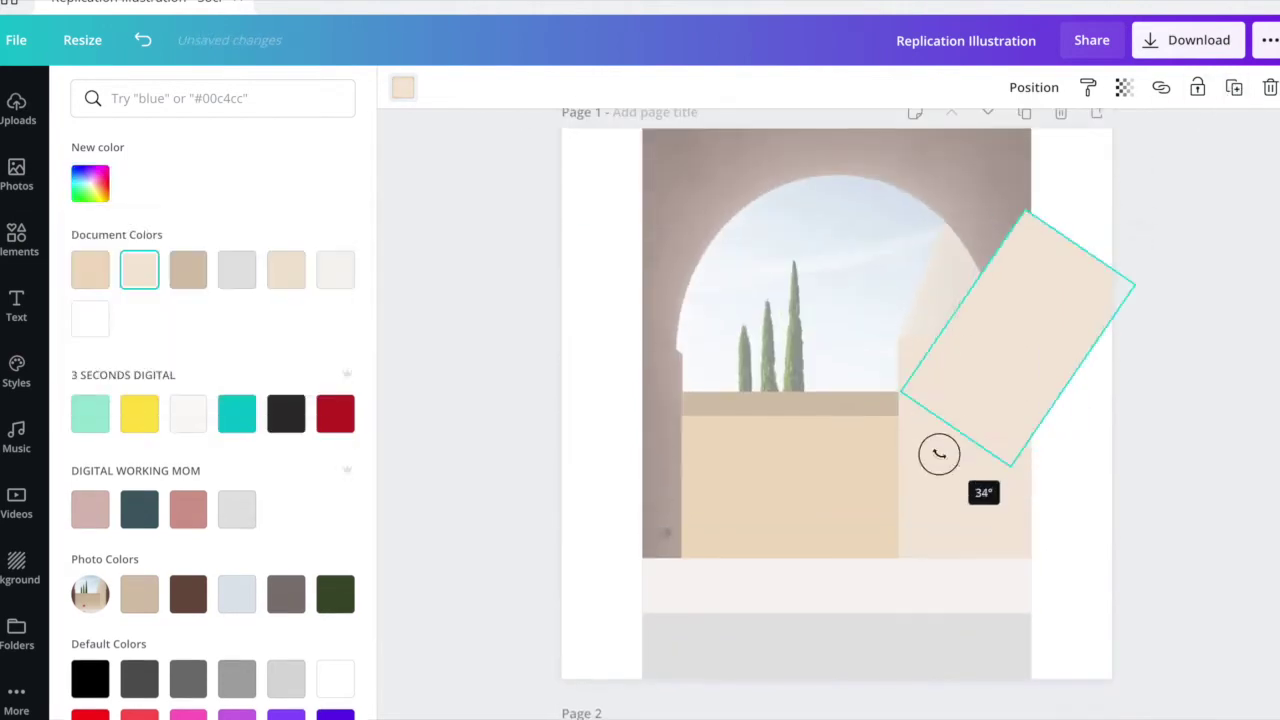
drag(937, 451, 1036, 245)
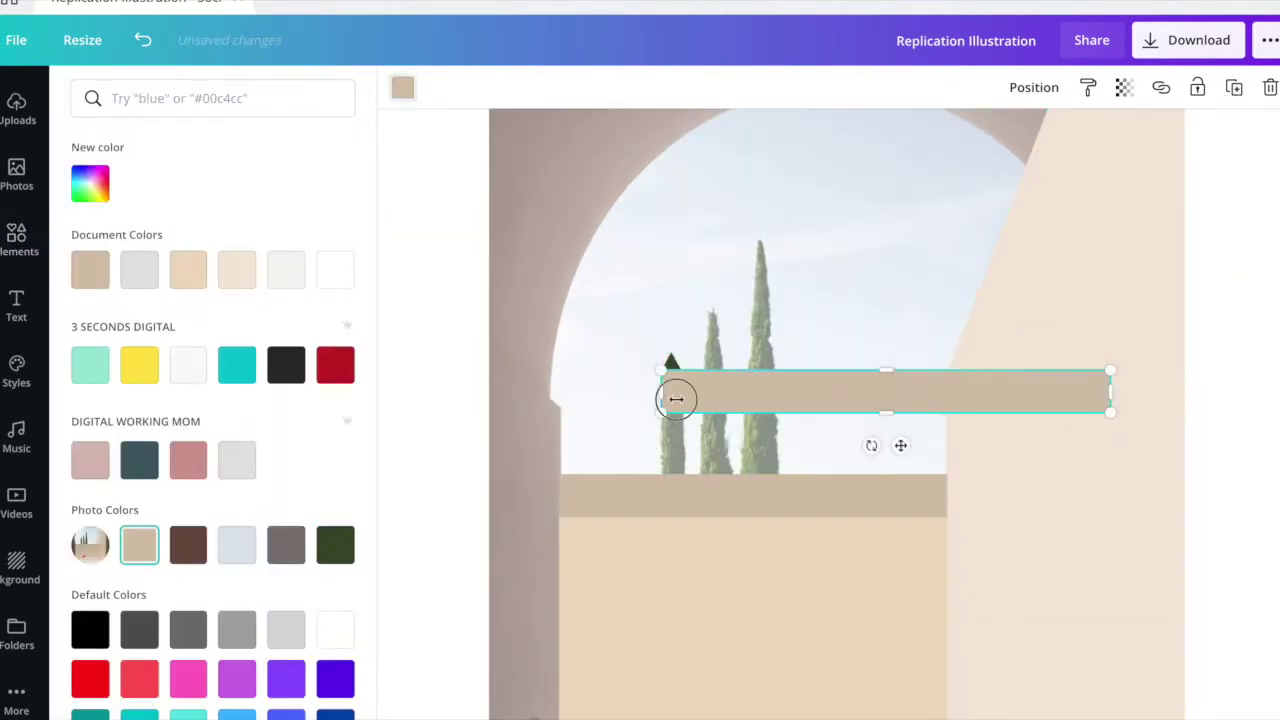
Shrink the spare tan rectangle to the width of the shortest cypress and fill it dark green as its trunk
drag(674, 397, 662, 398)
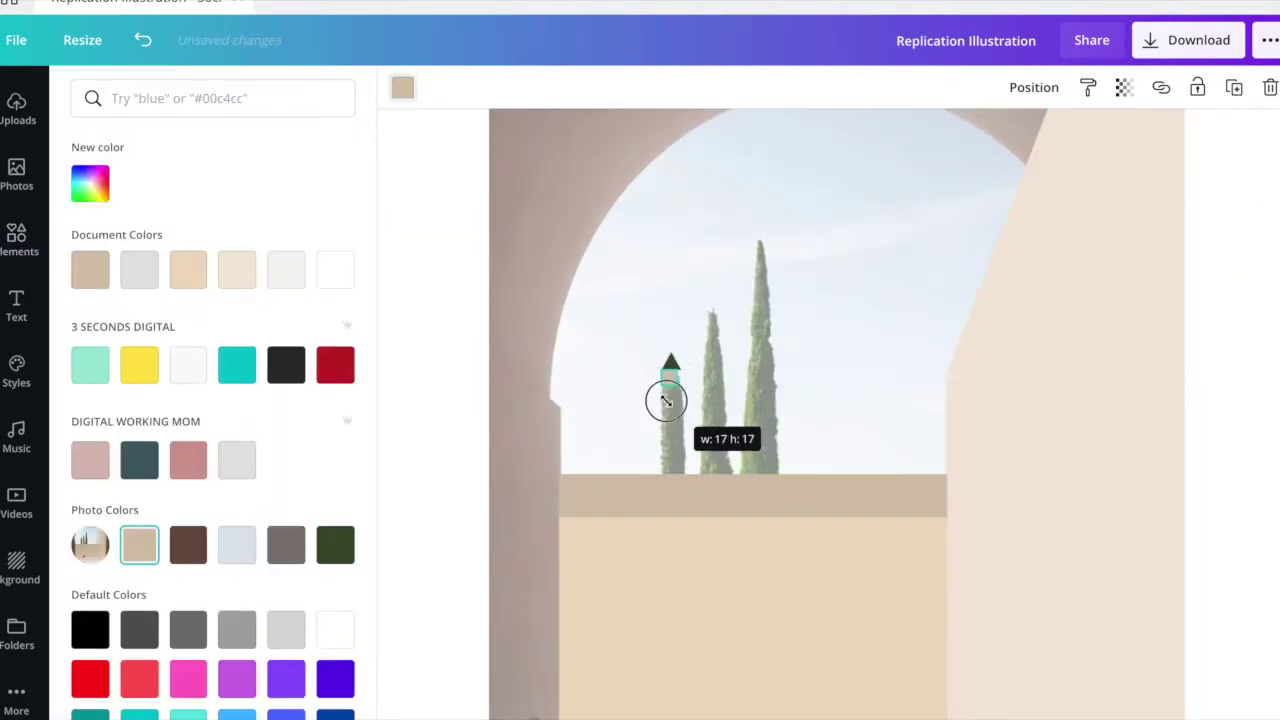
click(335, 544)
click(16, 240)
click(443, 294)
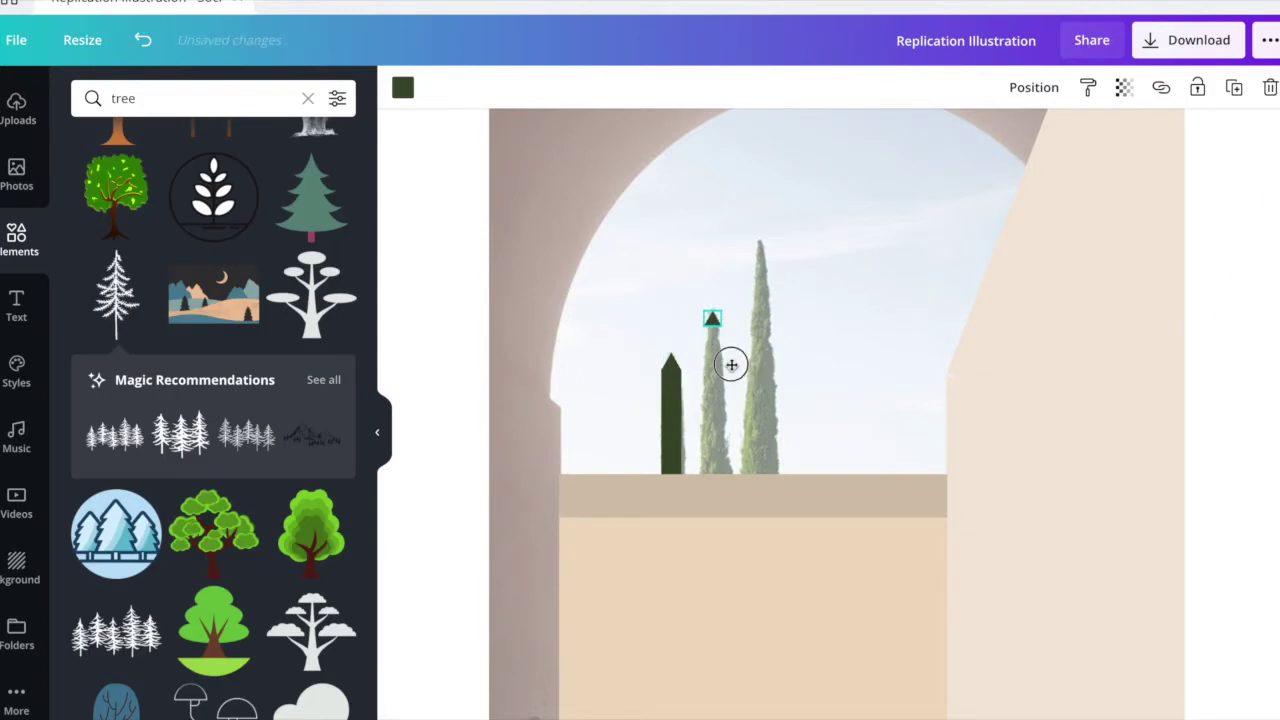
Duplicate the middle cypress's green trunk rectangle and move the copy over the tree's lower part
scroll(678, 278, up, 3)
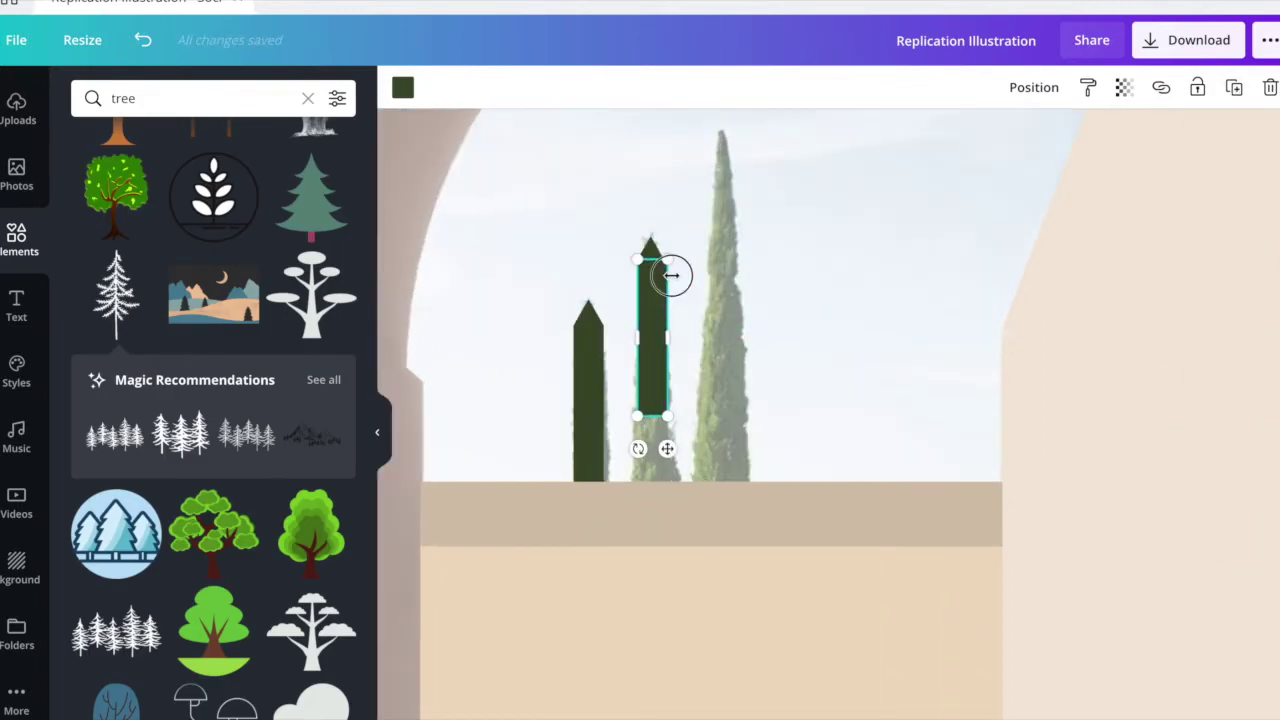
key(ctrl+d)
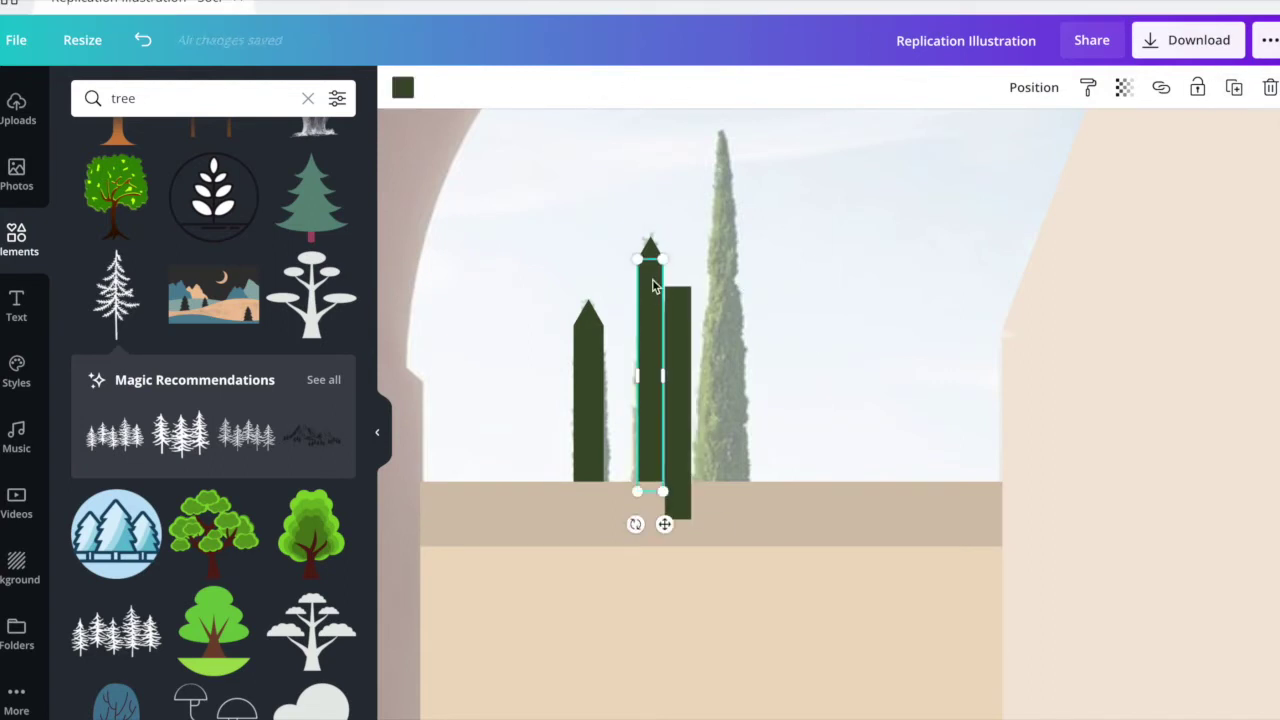
scroll(712, 285, up, 3)
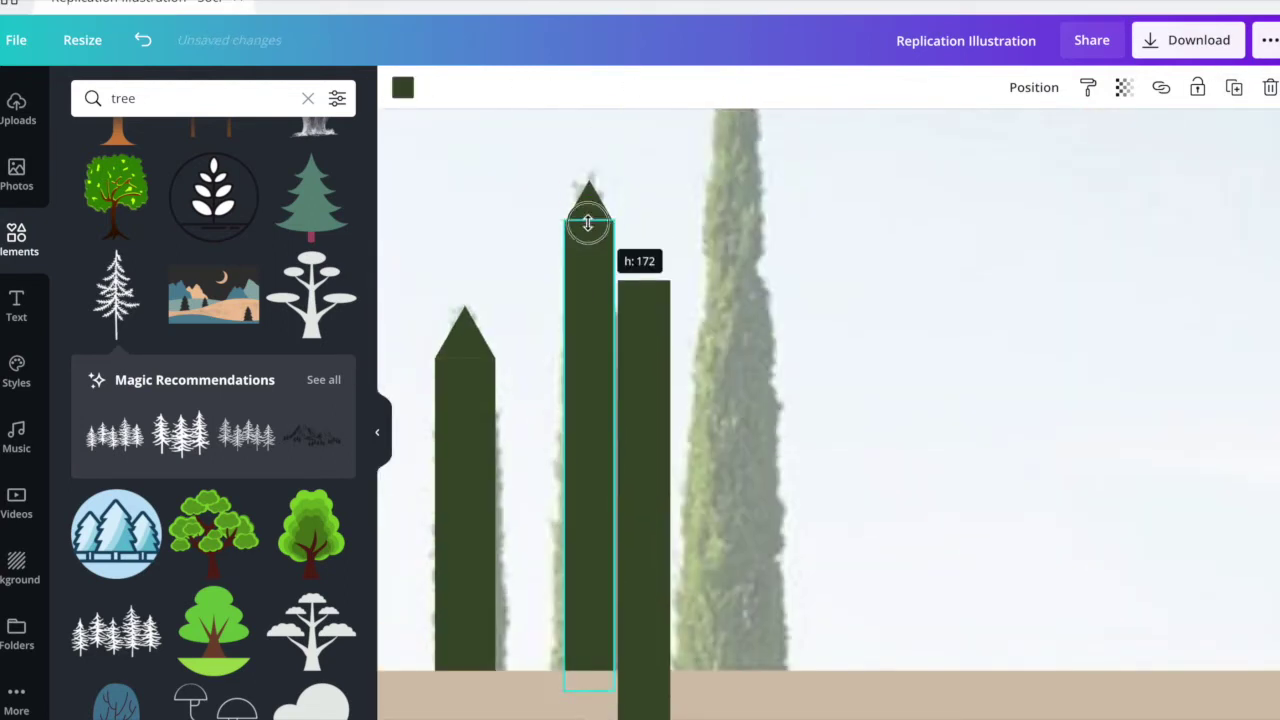
drag(650, 477, 594, 517)
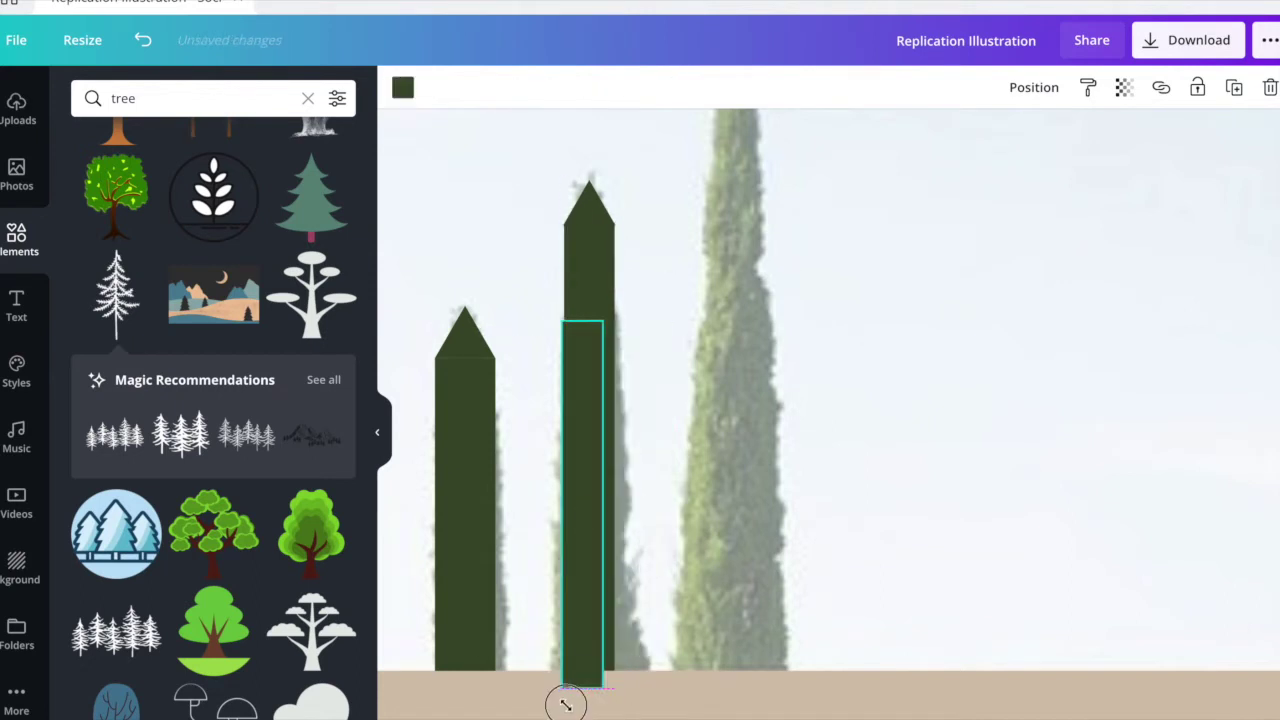
Narrow and tilt green strips along both sides of the middle cypress, and fit another along the shortest tree's right edge
drag(565, 705, 572, 547)
drag(579, 474, 590, 504)
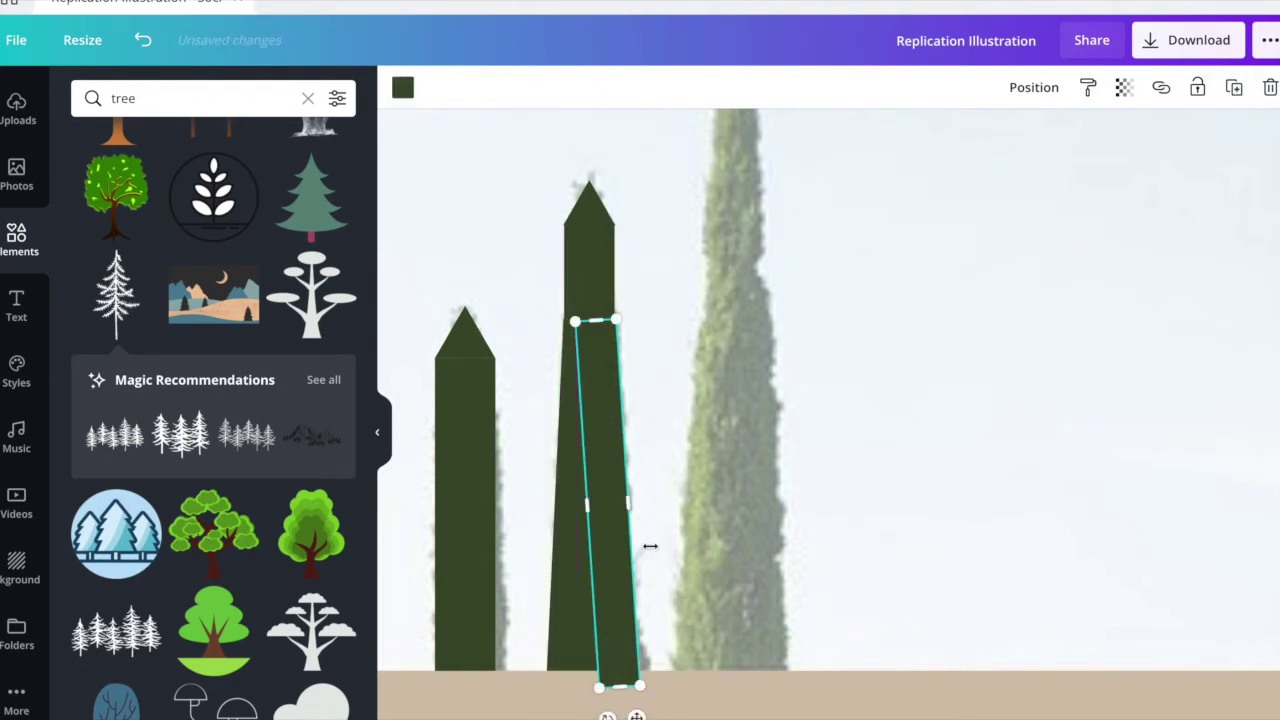
drag(608, 320, 560, 420)
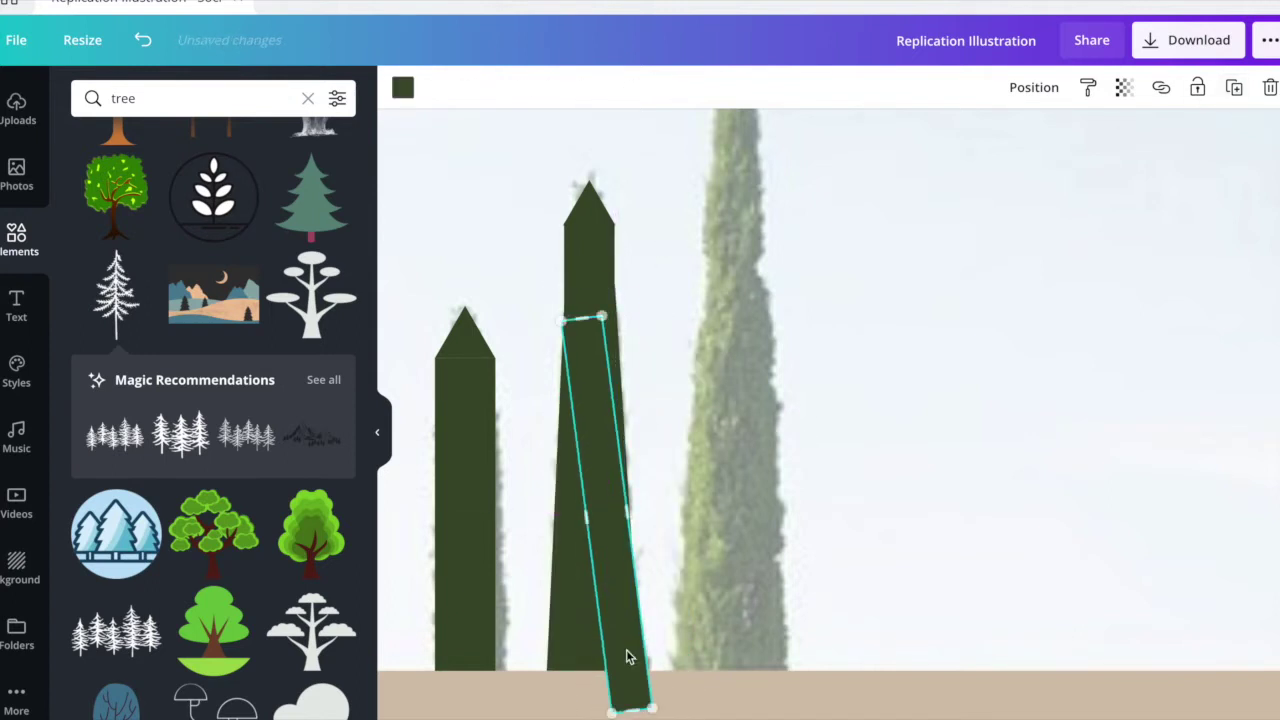
drag(637, 610, 480, 682)
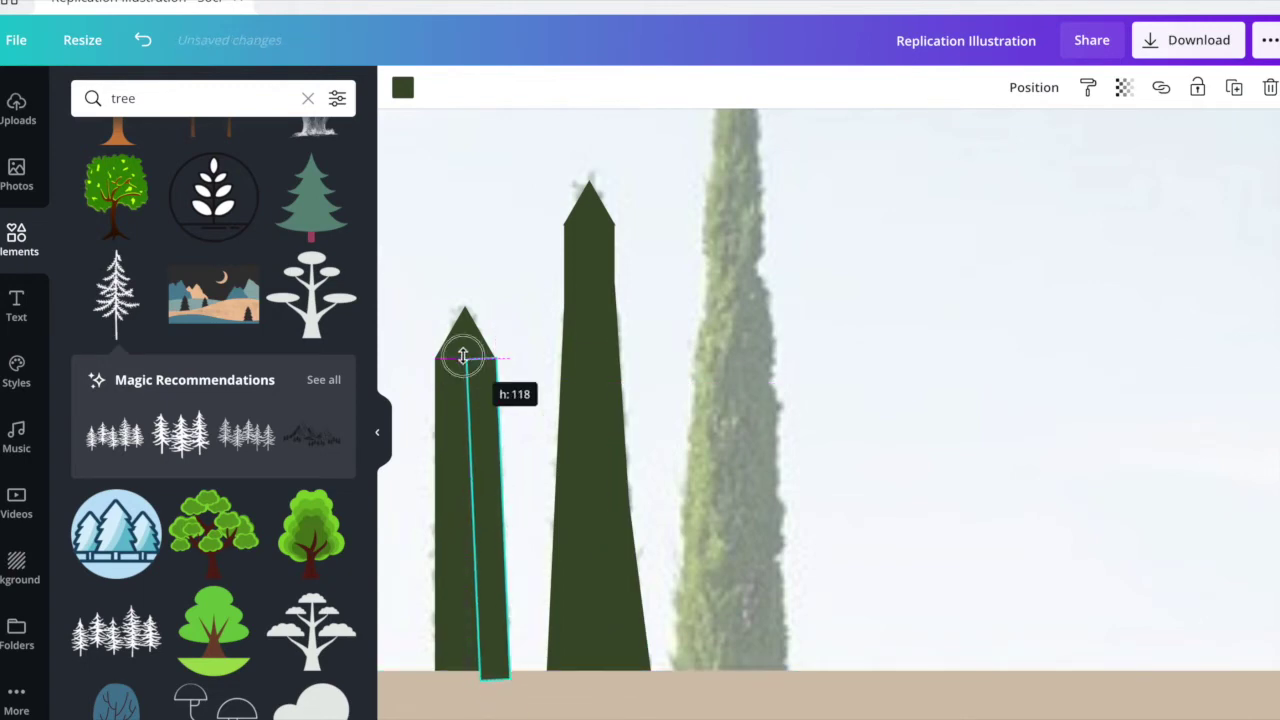
Duplicate the middle cypress's triangular tip and shrink the copy to about 11 by 10 on top of the tallest tree
scroll(818, 376, up, 3)
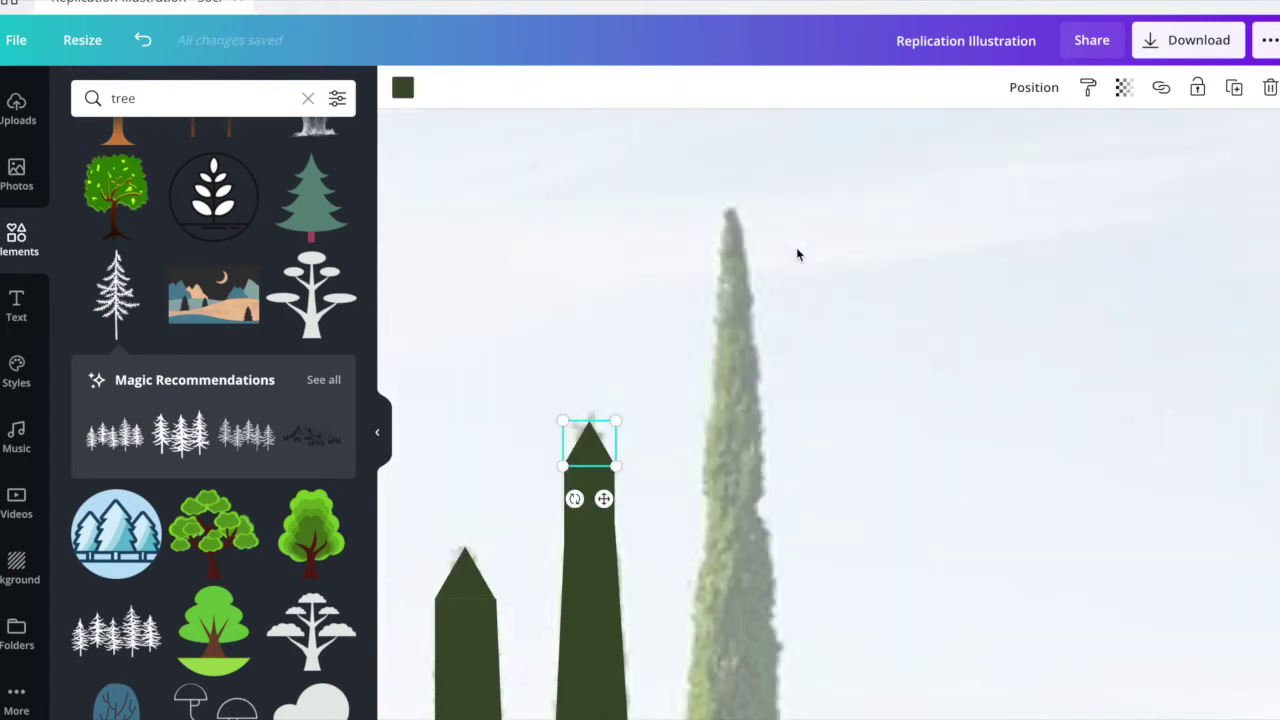
key(ctrl+d)
drag(646, 497, 728, 238)
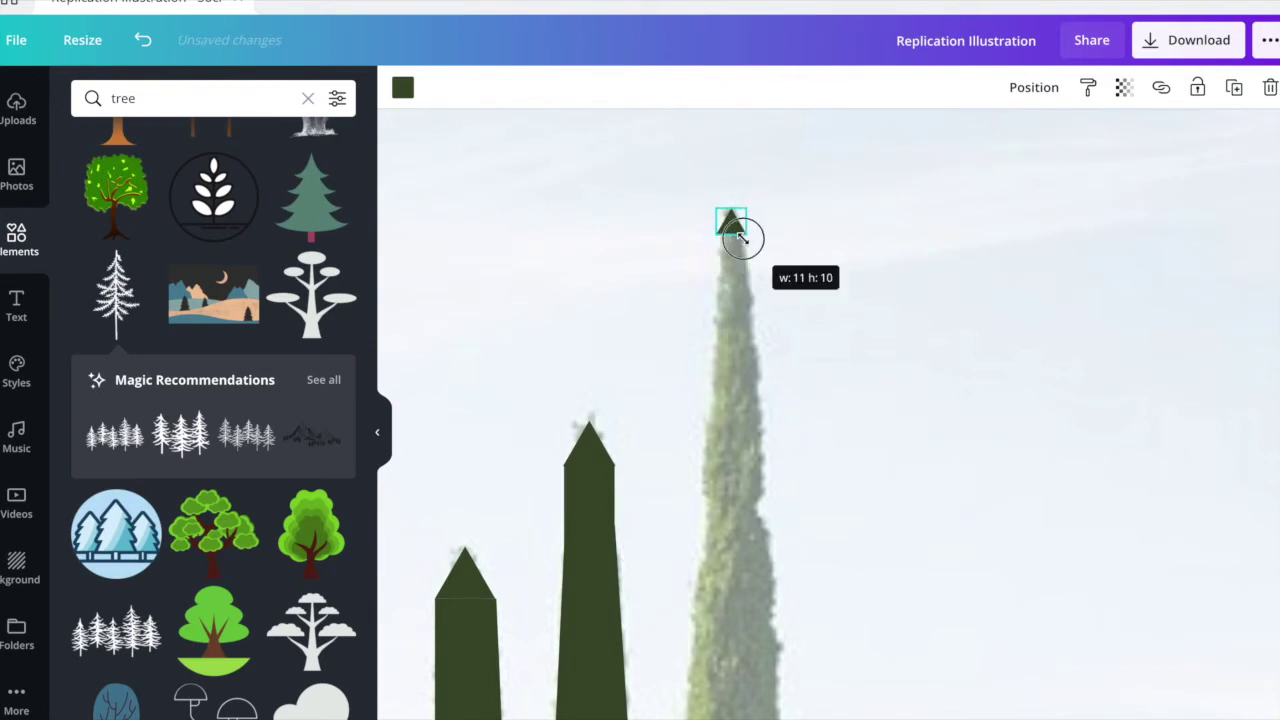
Duplicate a green trunk piece and fit the copy directly beneath the tallest cypress's tip
click(590, 600)
key(ctrl+d)
drag(643, 600, 688, 470)
scroll(743, 470, up, 2)
scroll(688, 470, down, 1)
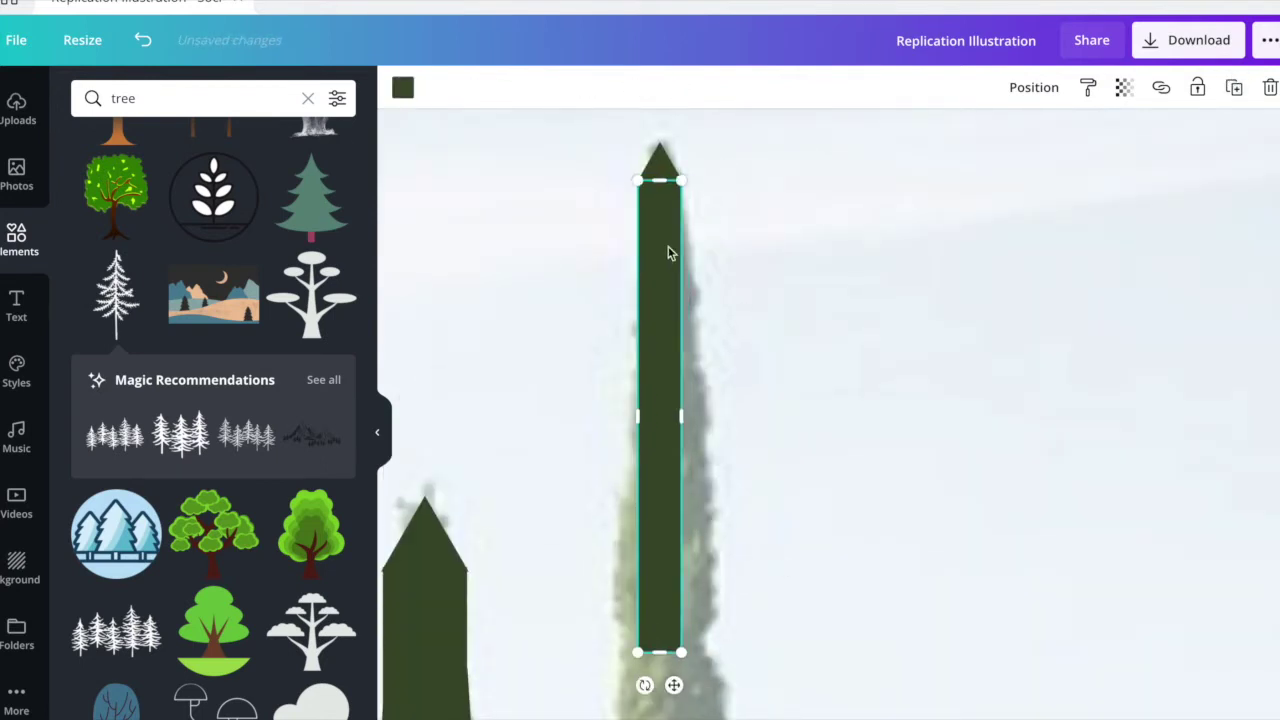
Lay a green strip over the tallest cypress and tilt it along the tree's right edge down to the wall
scroll(670, 254, down, 5)
scroll(697, 500, down, 2)
scroll(697, 500, up, 2)
drag(731, 360, 756, 360)
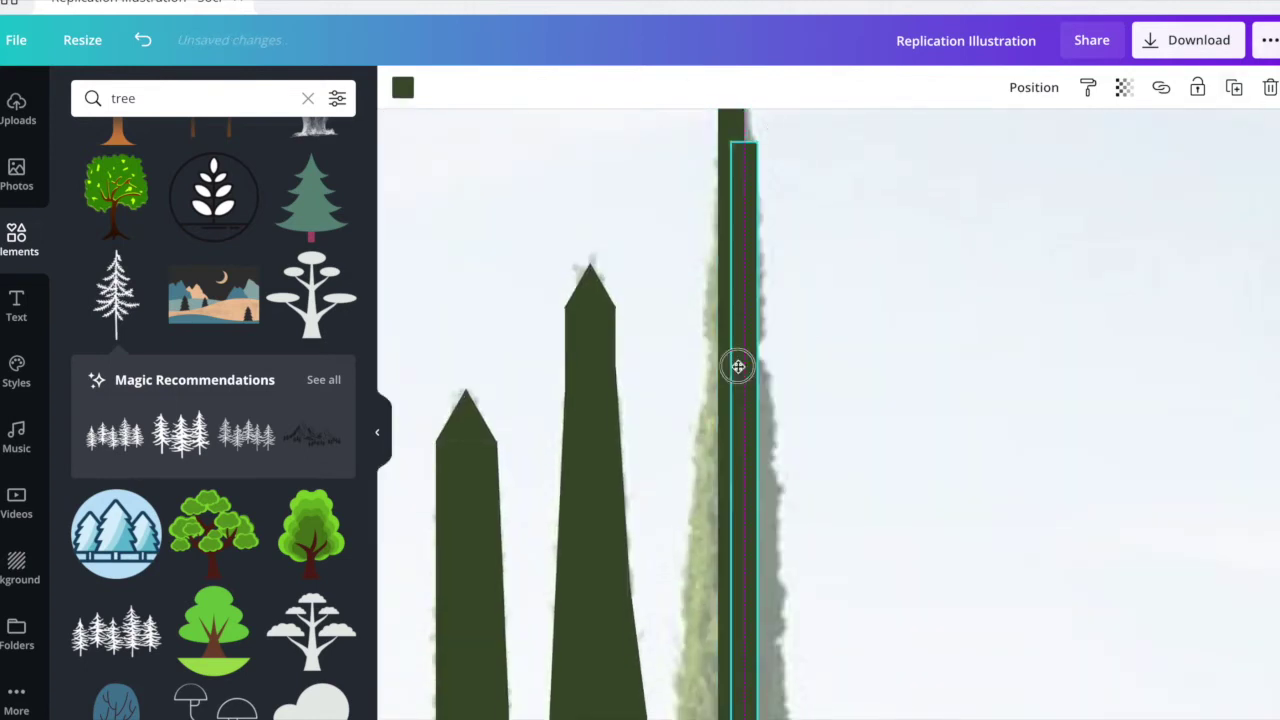
scroll(756, 360, up, 2)
drag(779, 520, 740, 451)
scroll(781, 680, down, 3)
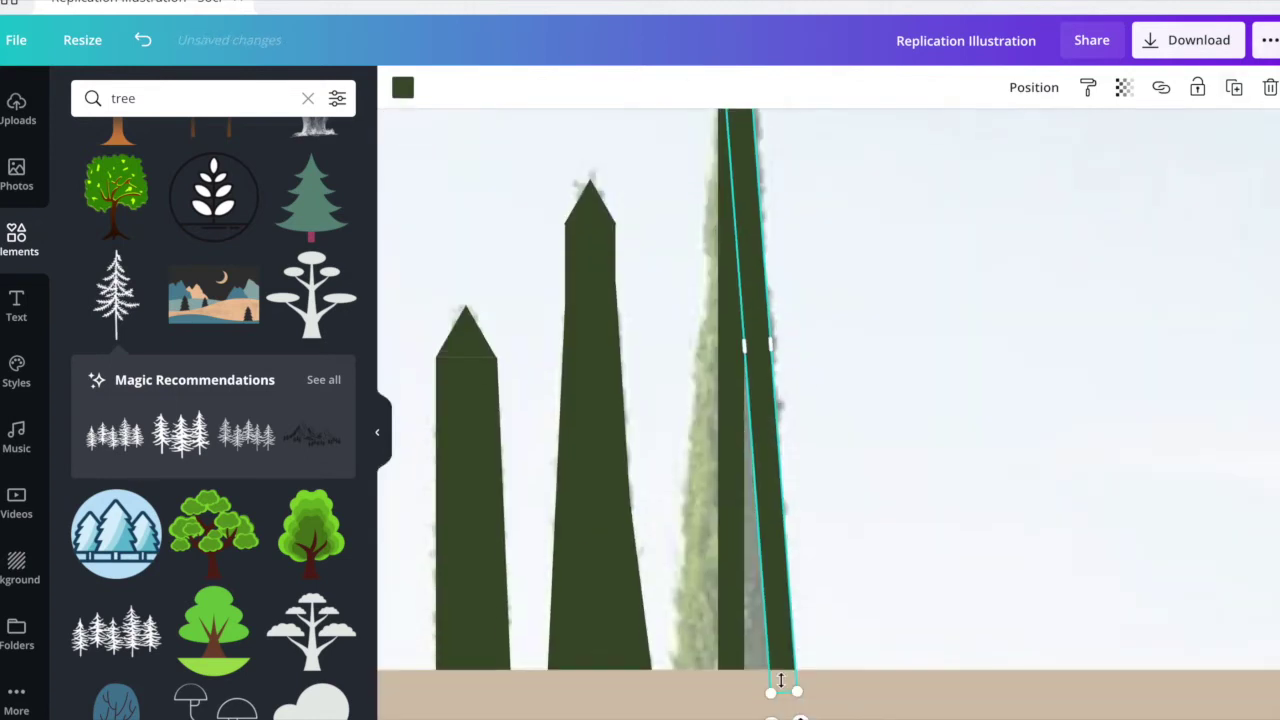
scroll(923, 346, up, 2)
scroll(923, 346, down, 4)
click(925, 378)
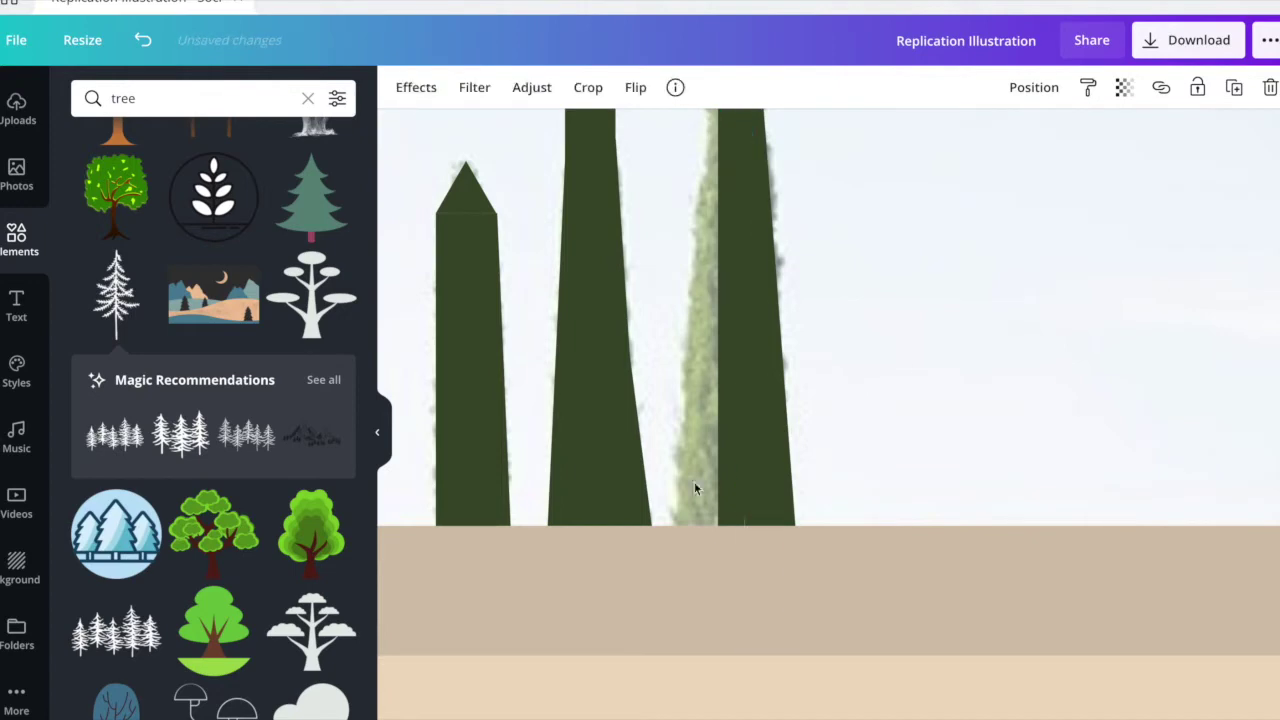
Add a green strip tilted along the tallest cypress's left edge to complete its tapered shape
scroll(874, 443, up, 2)
drag(771, 666, 720, 650)
scroll(684, 540, down, 3)
scroll(684, 540, up, 3)
click(860, 320)
scroll(711, 454, down, 2)
click(711, 454)
scroll(706, 674, up, 2)
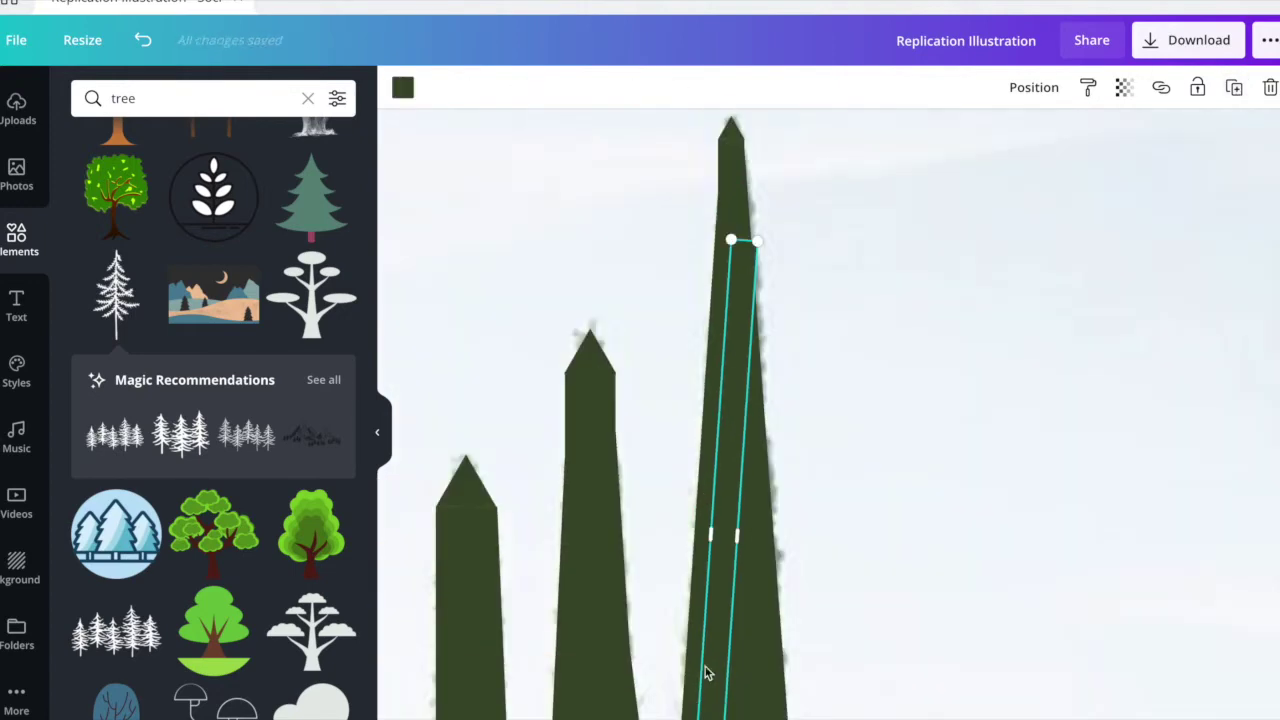
Search the elements for "sky" and place the soft blue cloudy sky graphic over the arch opening, enlarged to fit
click(945, 338)
scroll(945, 338, down, 3)
scroll(945, 338, down, 5)
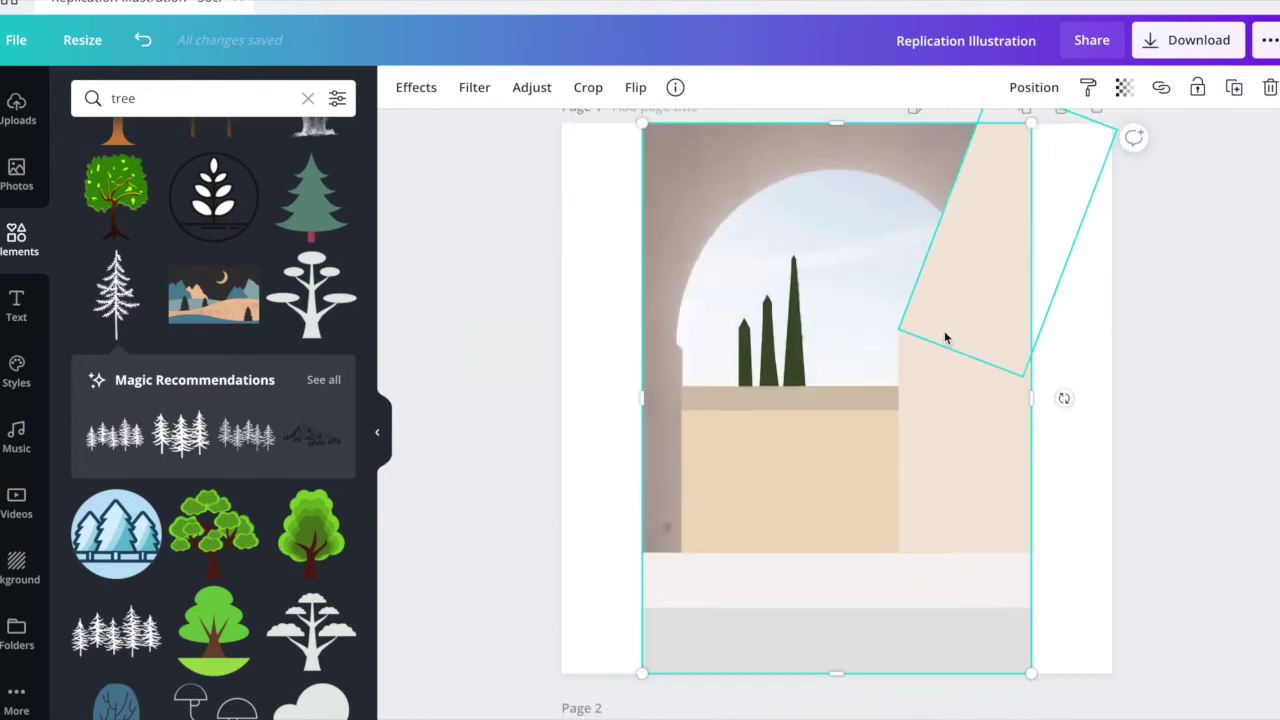
key(ctrl+a)
triple_click(234, 97)
text(sky)
drag(213, 172, 762, 244)
drag(863, 322, 1031, 409)
Change the sky graphic's layer order and reduce its opacity slightly
click(1034, 87)
click(849, 143)
click(1124, 87)
mouse_move(1062, 135)
mouse_down()
mouse_move(1026, 131)
mouse_move(1040, 135)
mouse_up()
key(Escape)
Place a dark brown rectangle over the right pillar of the reference picture on page 2
scroll(837, 400, down, 5)
drag(884, 150, 801, 423)
drag(648, 432, 1014, 688)
click(1098, 480)
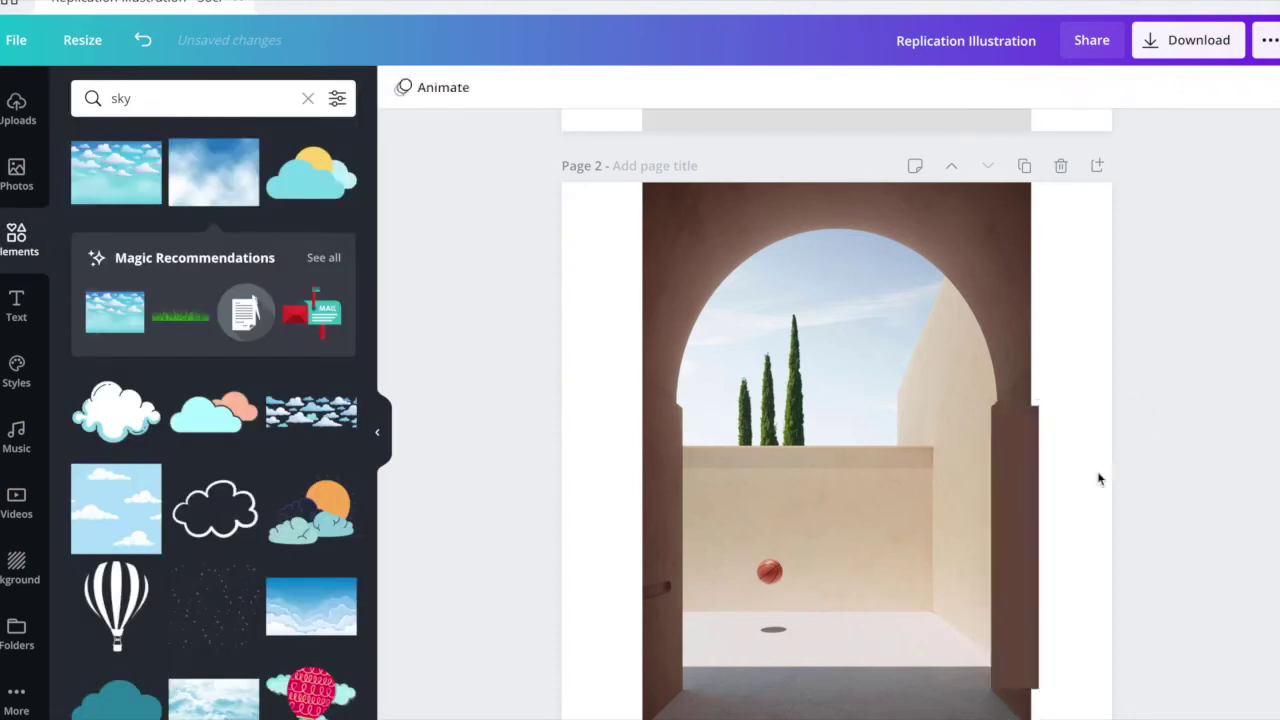
Add rotated brown rectangles at the right pillar's base and at its upper inner corner
scroll(975, 705, up, 2)
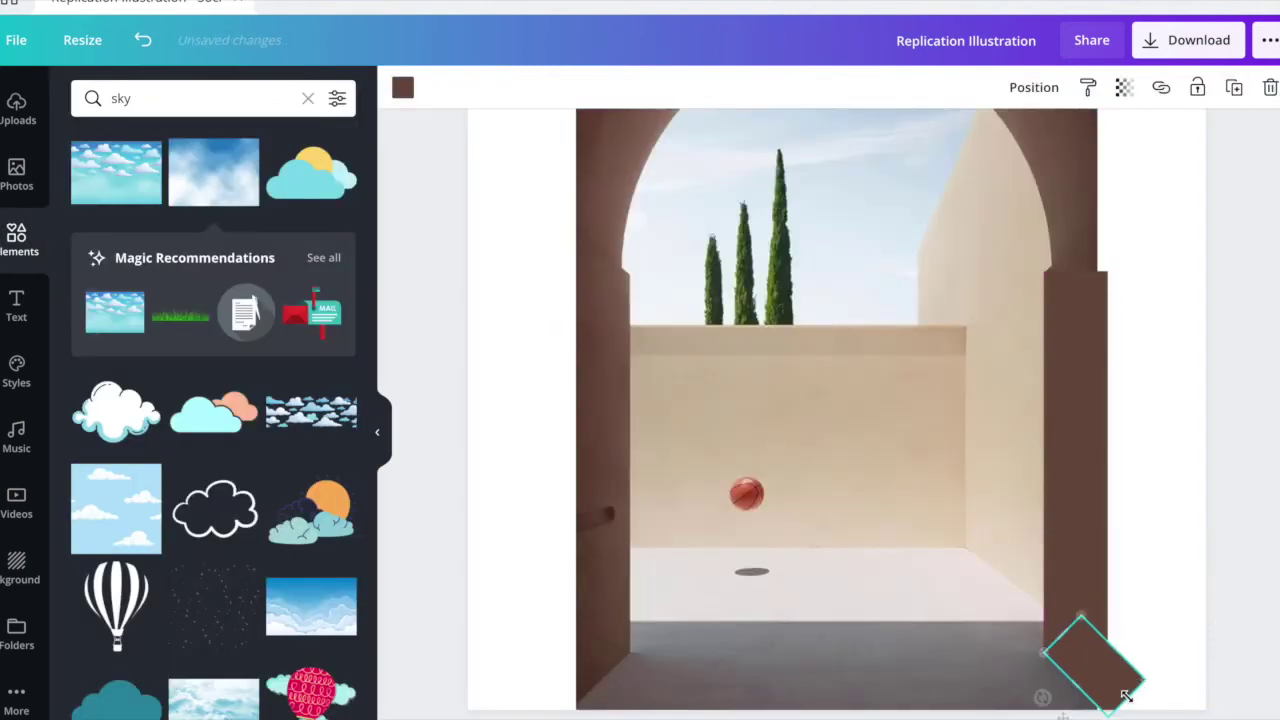
scroll(1246, 118, up, 1)
drag(1093, 323, 1091, 310)
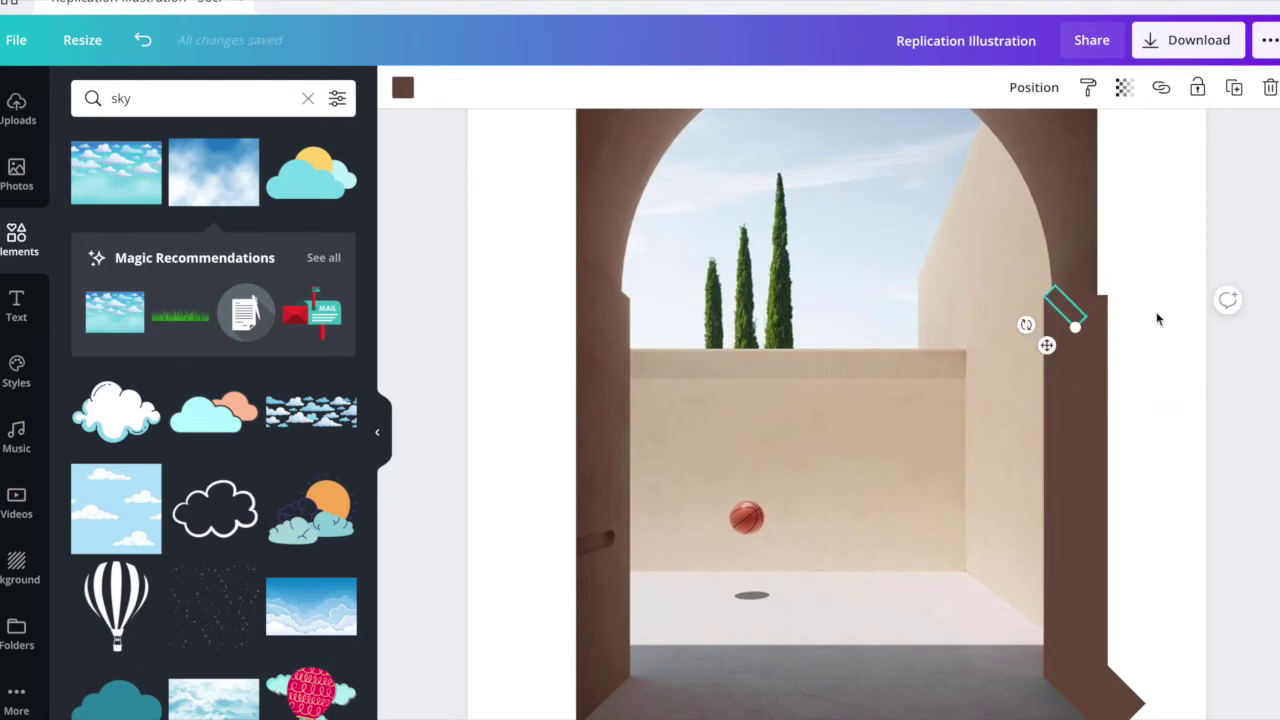
Search the elements for "curve" and look through the results
click(200, 98)
text(curve)
key(Return)
scroll(213, 450, down, 2)
scroll(213, 450, up, 2)
click(212, 175)
drag(836, 549, 894, 369)
scroll(873, 345, up, 2)
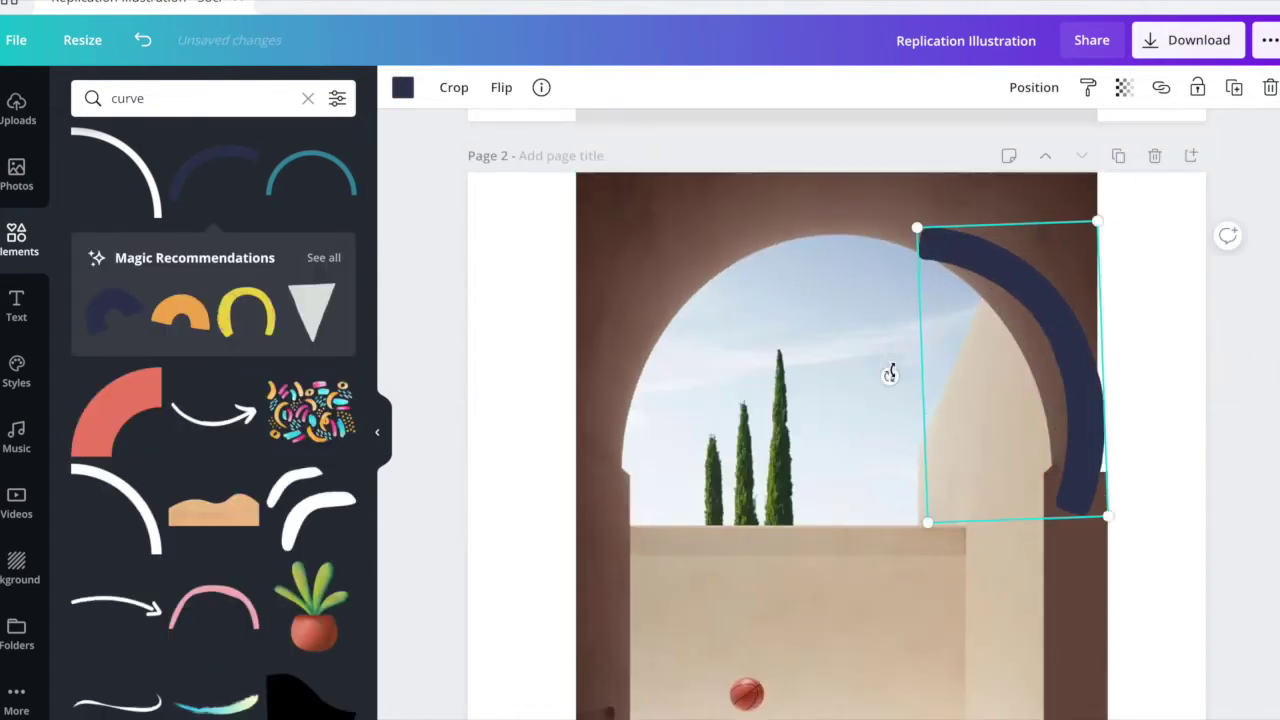
key(Delete)
Place copies of the black curved shape along the right side of the arch, resized and rotated to follow its edge
scroll(160, 440, down, 2)
click(310, 562)
drag(834, 674, 780, 660)
drag(843, 543, 1077, 363)
drag(1125, 310, 994, 234)
mouse_move(851, 357)
mouse_down()
mouse_move(836, 366)
mouse_move(850, 372)
mouse_up()
Duplicate the curved shape, flip it horizontally, and fit rotated copies along the left side of the arch
click(1235, 89)
click(450, 87)
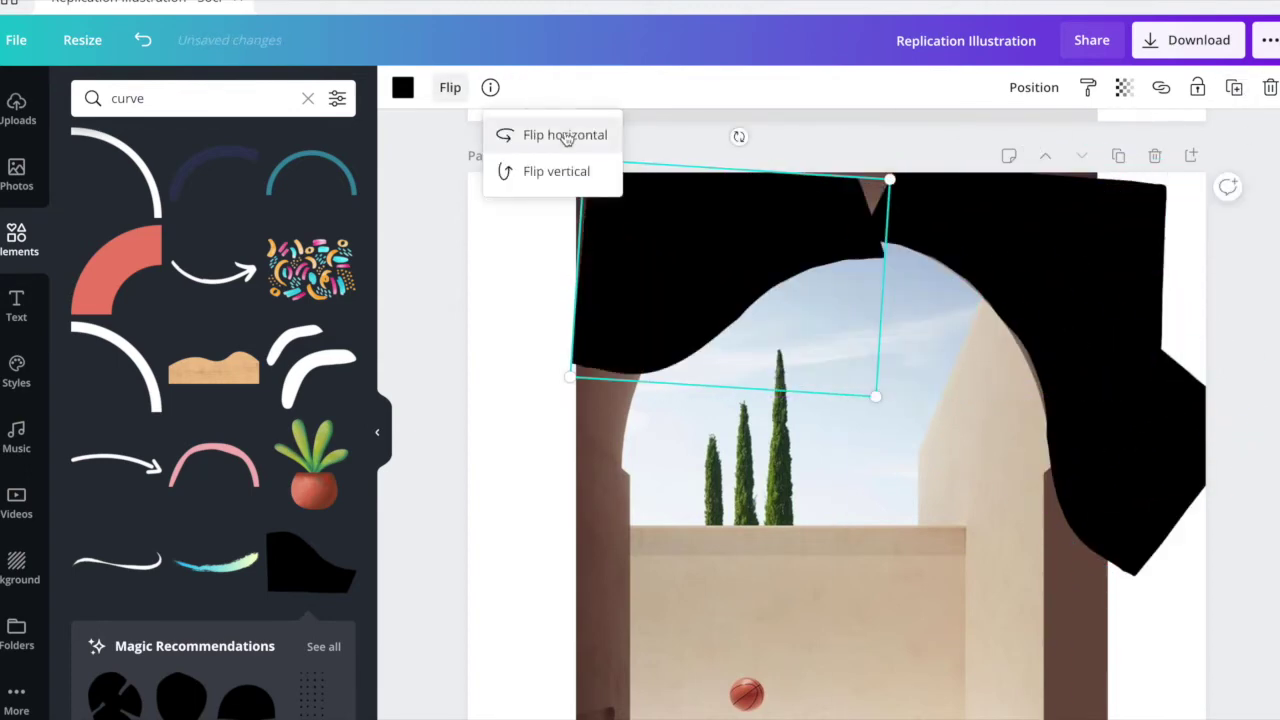
click(560, 134)
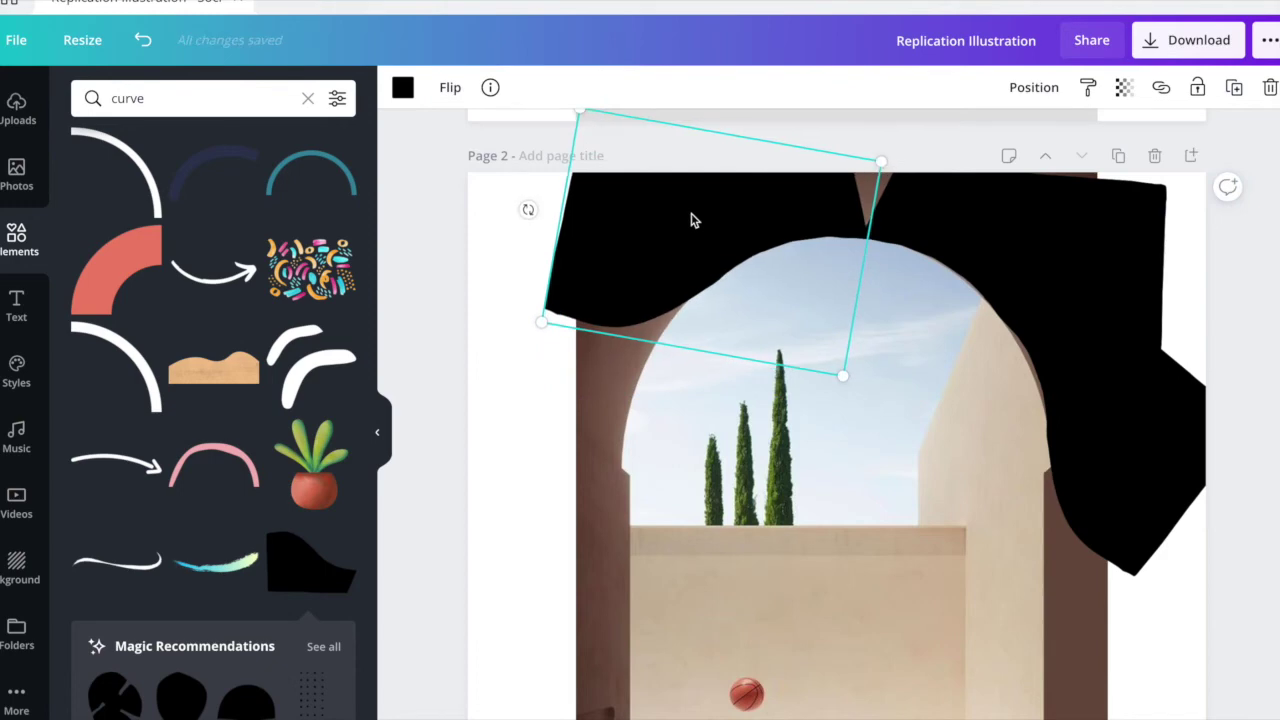
drag(528, 209, 534, 334)
scroll(771, 608, down, 3)
drag(1080, 686, 845, 280)
Recolor all the black curved shapes around the arch with the dark brown document color
click(517, 502)
shift+click(1097, 403)
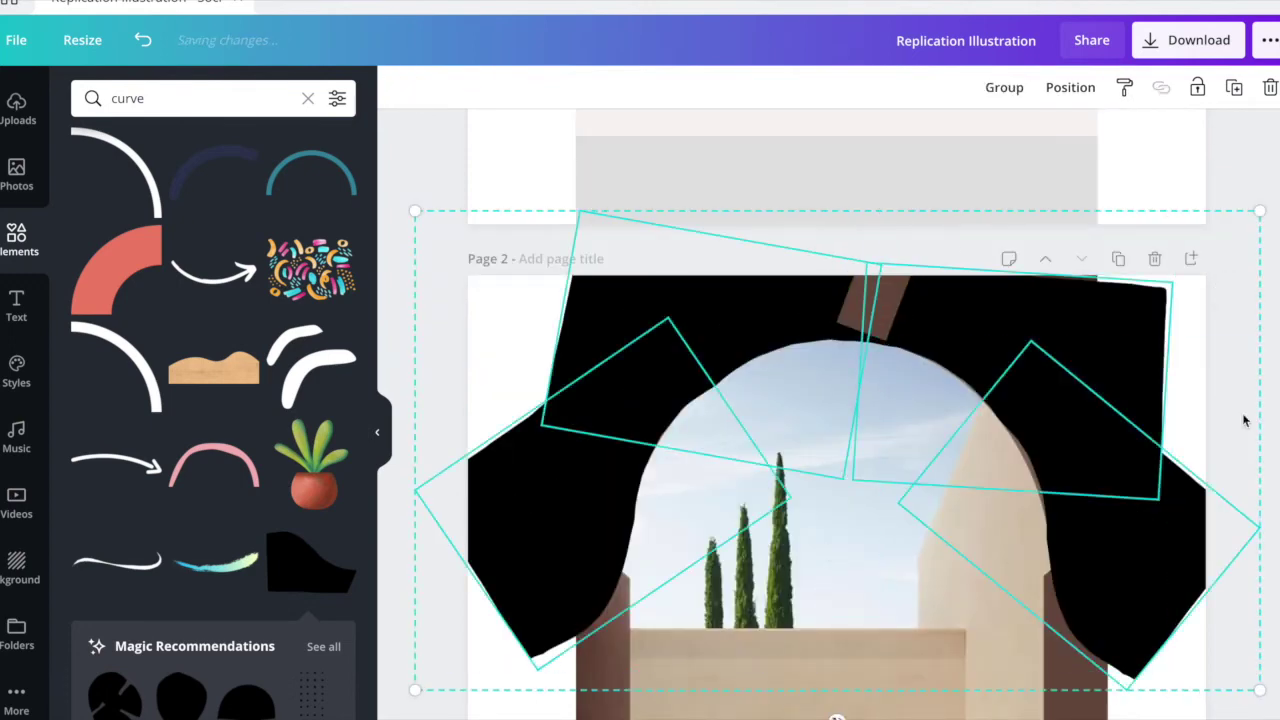
click(1097, 403)
key(ctrl+a)
click(971, 331)
click(402, 87)
click(188, 269)
click(1023, 309)
click(188, 269)
click(520, 440)
click(188, 269)
Copy the brown pillar rectangle onto the left pillar and add rotated rectangles at its base and upper inner corner
scroll(1055, 402, down, 3)
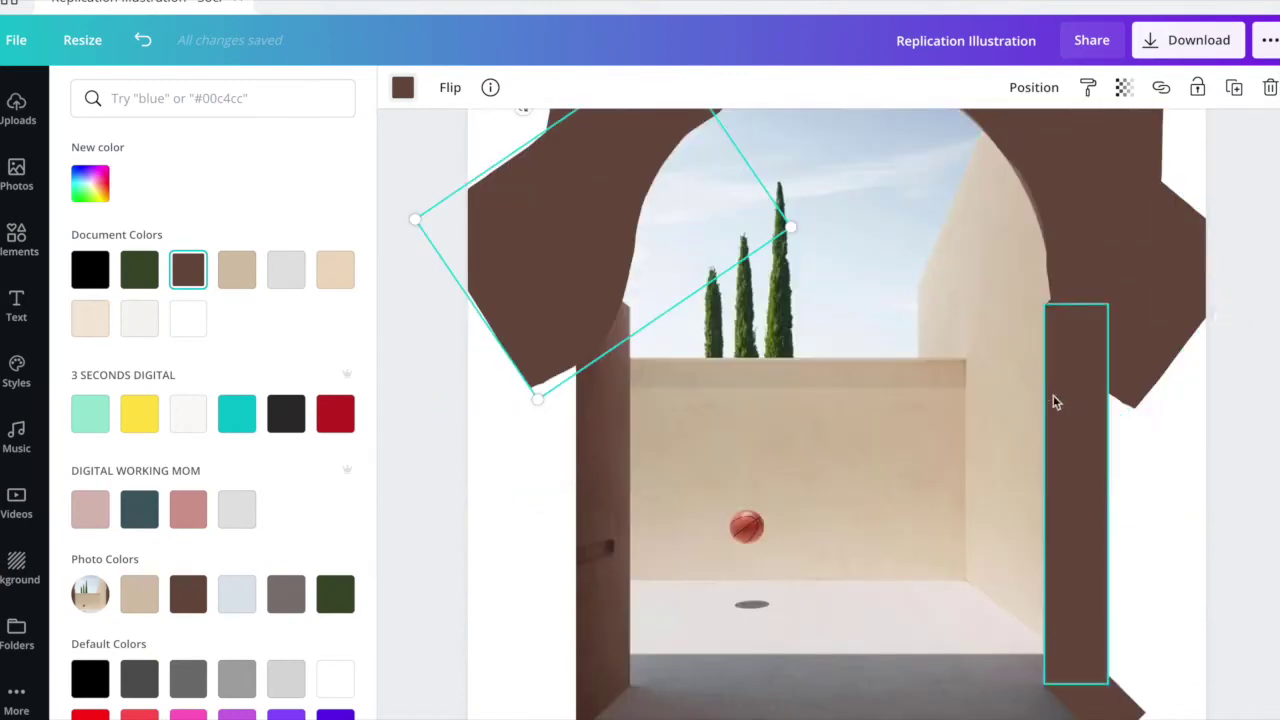
drag(1059, 397, 580, 400)
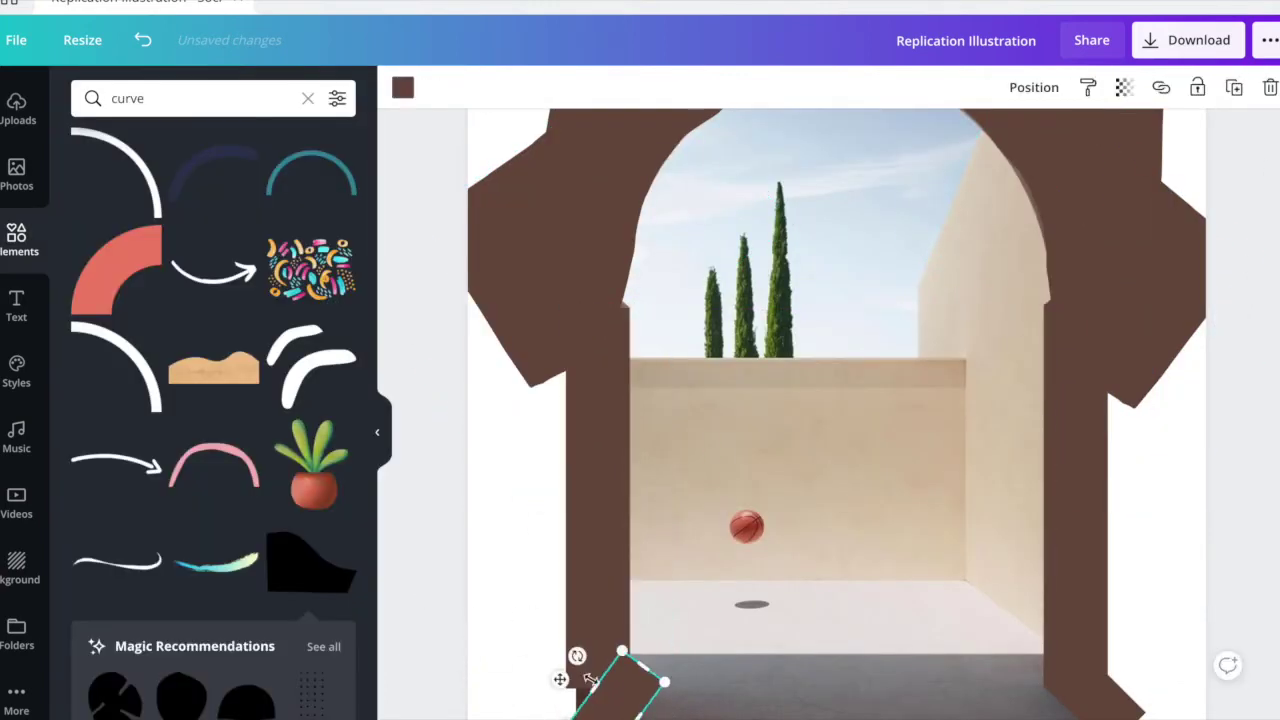
drag(613, 373, 580, 300)
Group all the brown arch pieces on page 2 and move them over the illustration on page 1
scroll(1121, 459, up, 2)
click(1121, 459)
click(1123, 557)
shift+click(1057, 609)
key(ctrl+a)
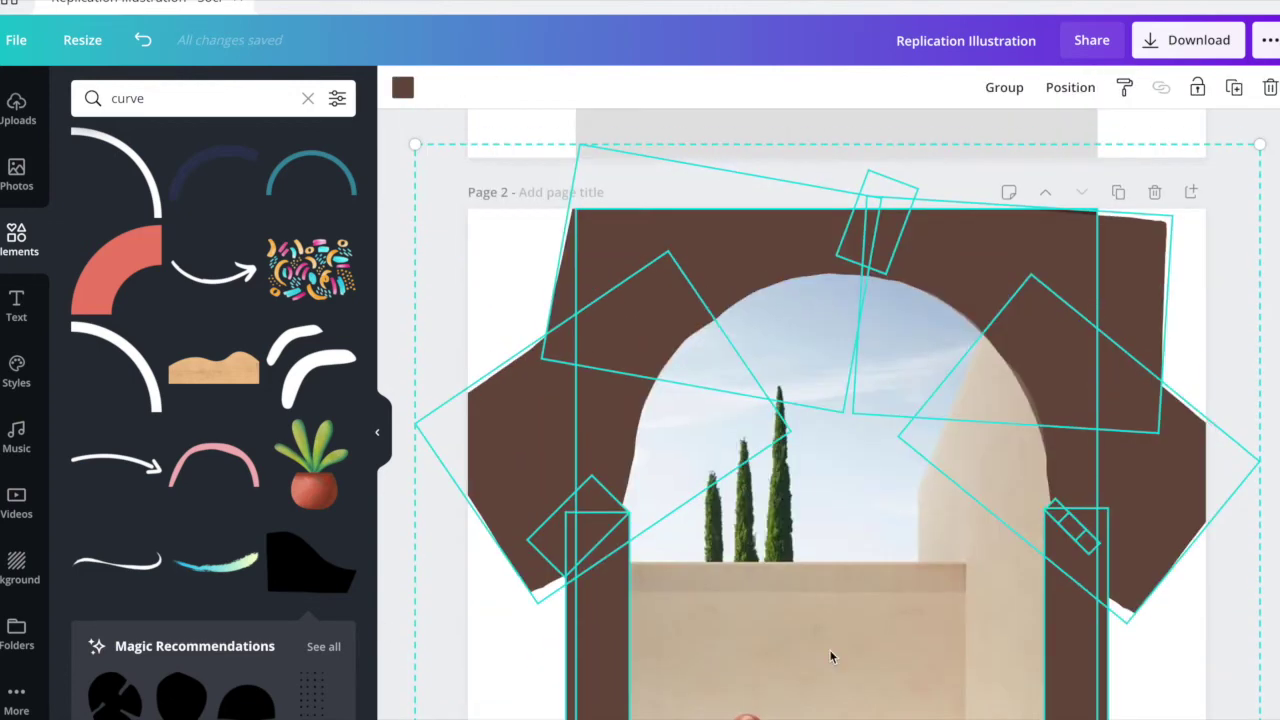
key(ctrl+g)
drag(1057, 294, 918, 379)
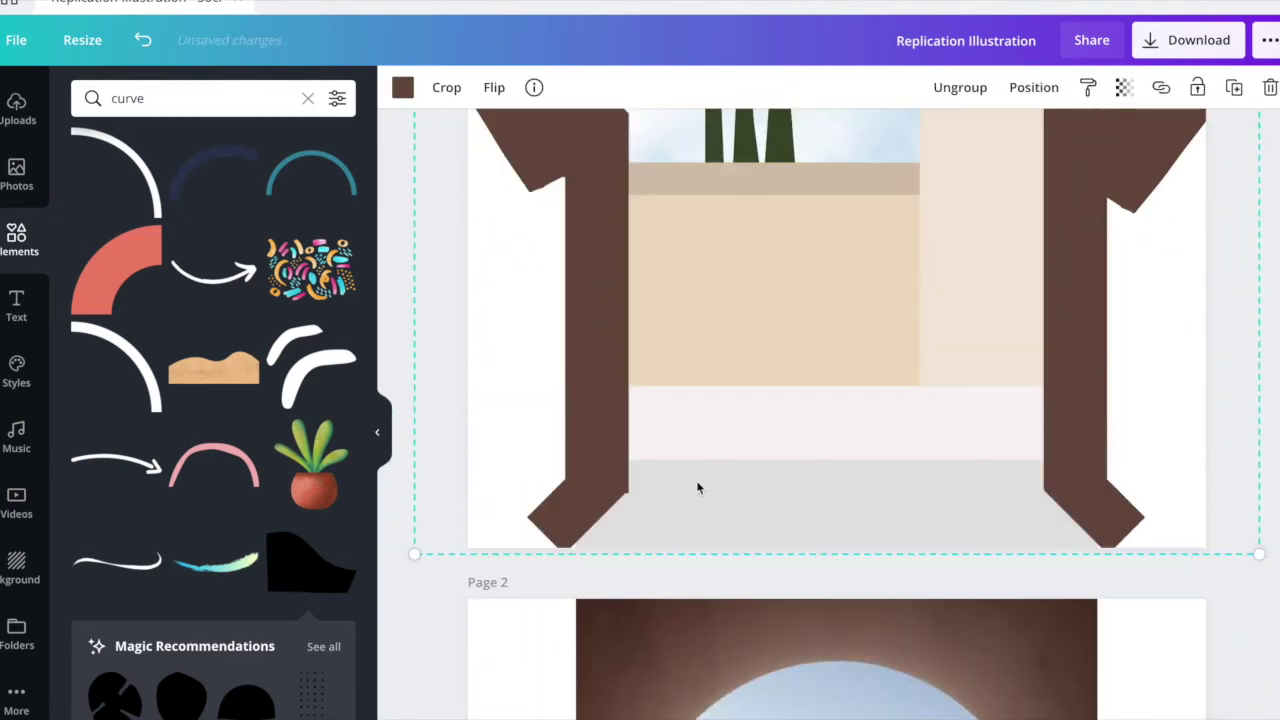
click(563, 527)
Adjust the arch pieces' layer order and cover their overhang on both sides of page 1 with white rectangles
scroll(426, 500, up, 4)
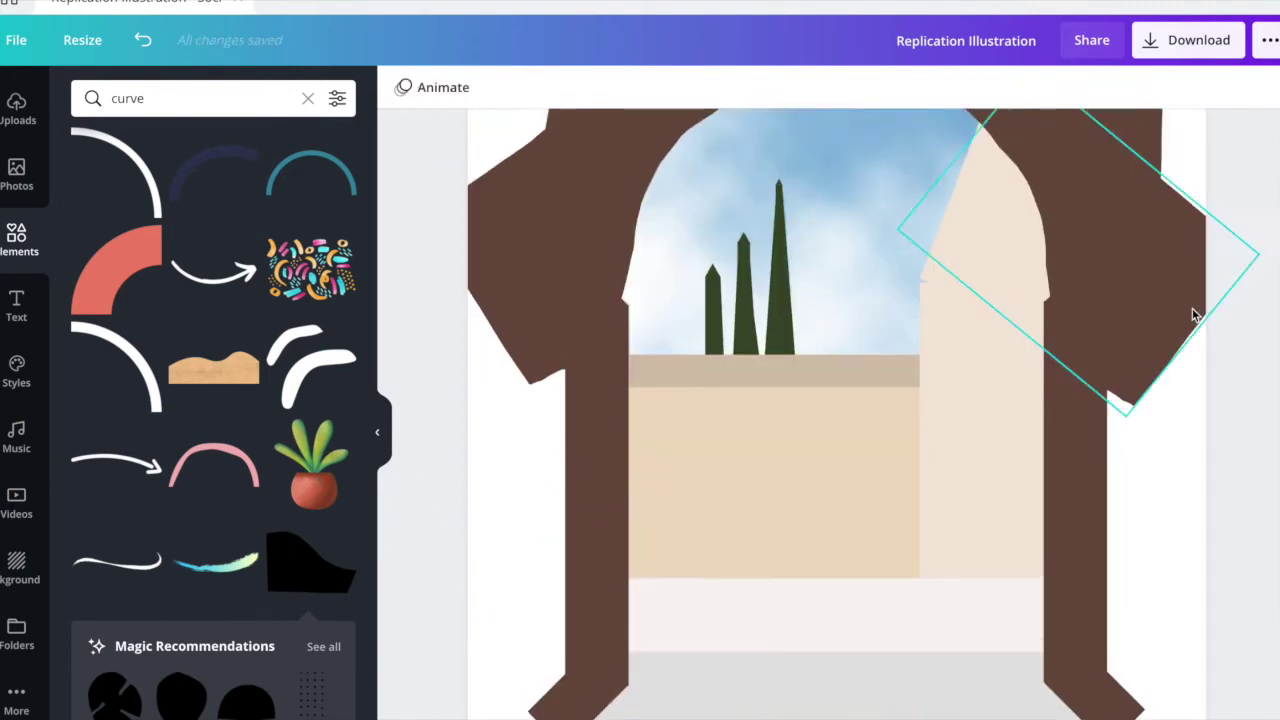
scroll(1073, 181, down, 3)
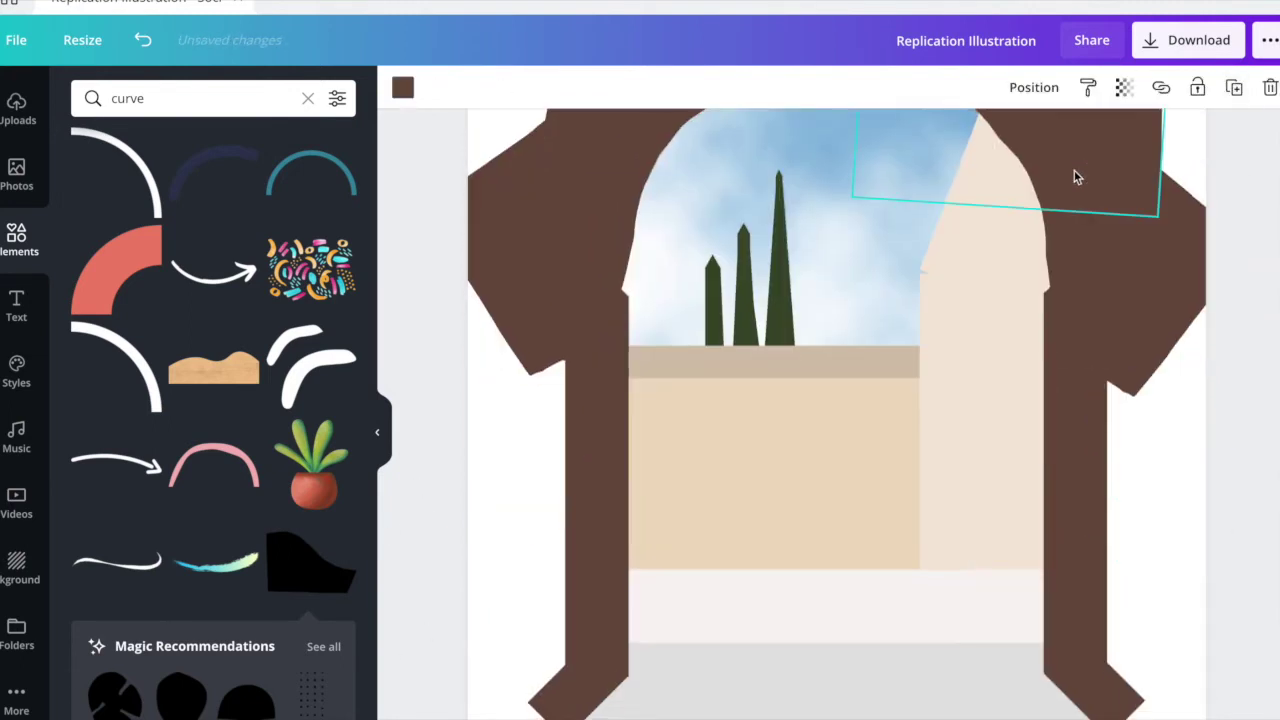
click(1034, 87)
click(808, 137)
scroll(506, 229, up, 3)
scroll(506, 229, down, 4)
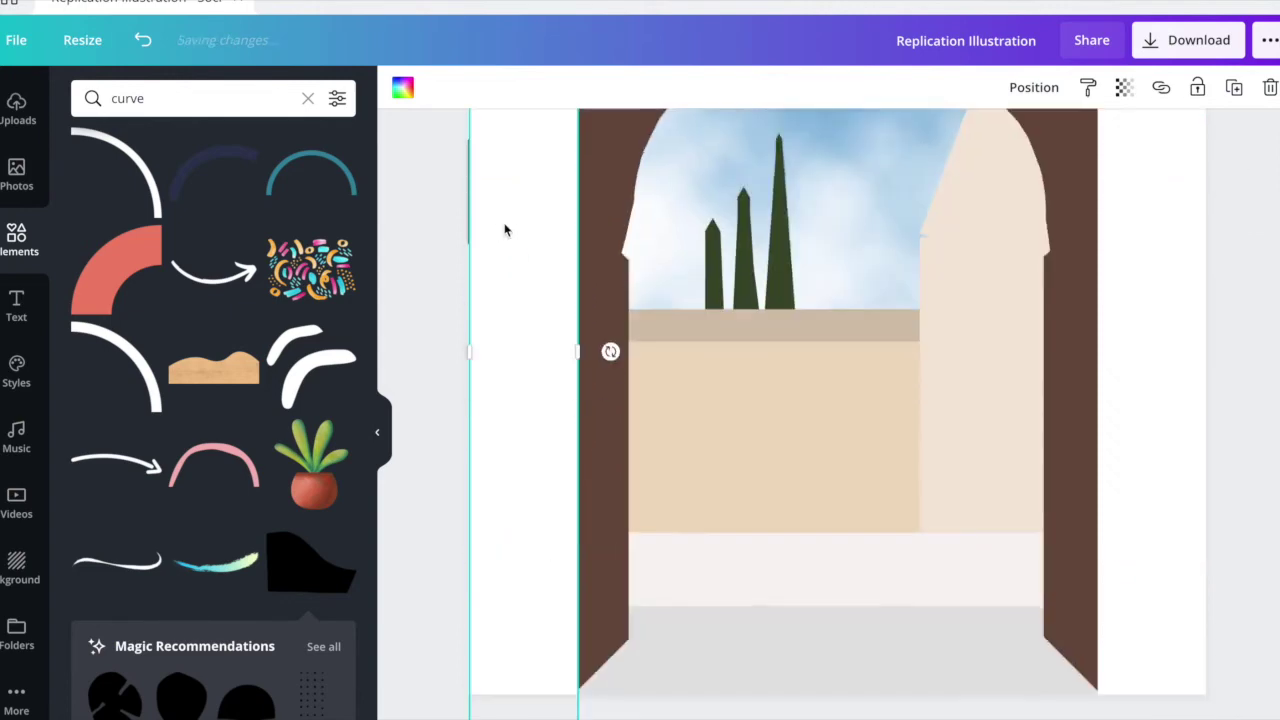
scroll(1205, 269, up, 4)
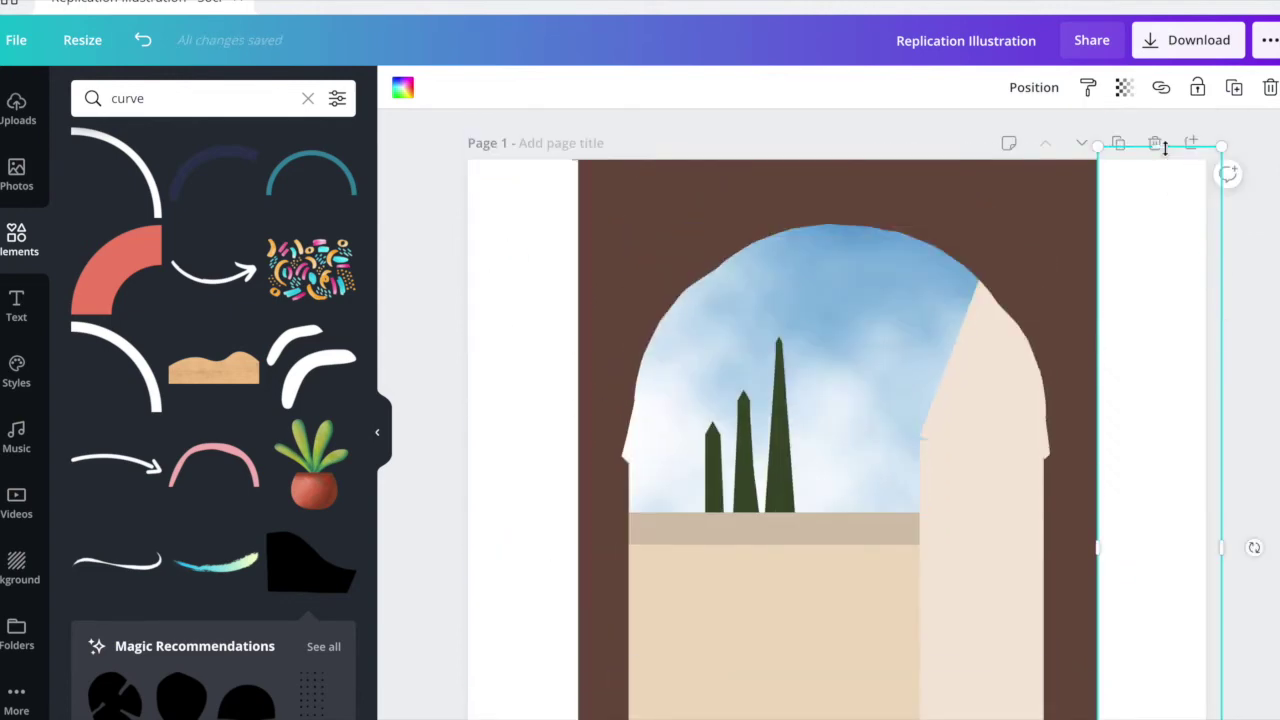
Search the elements for "button" beside the page 2 reference picture and look through the results
scroll(1274, 214, down, 12)
click(307, 98)
text(bu)
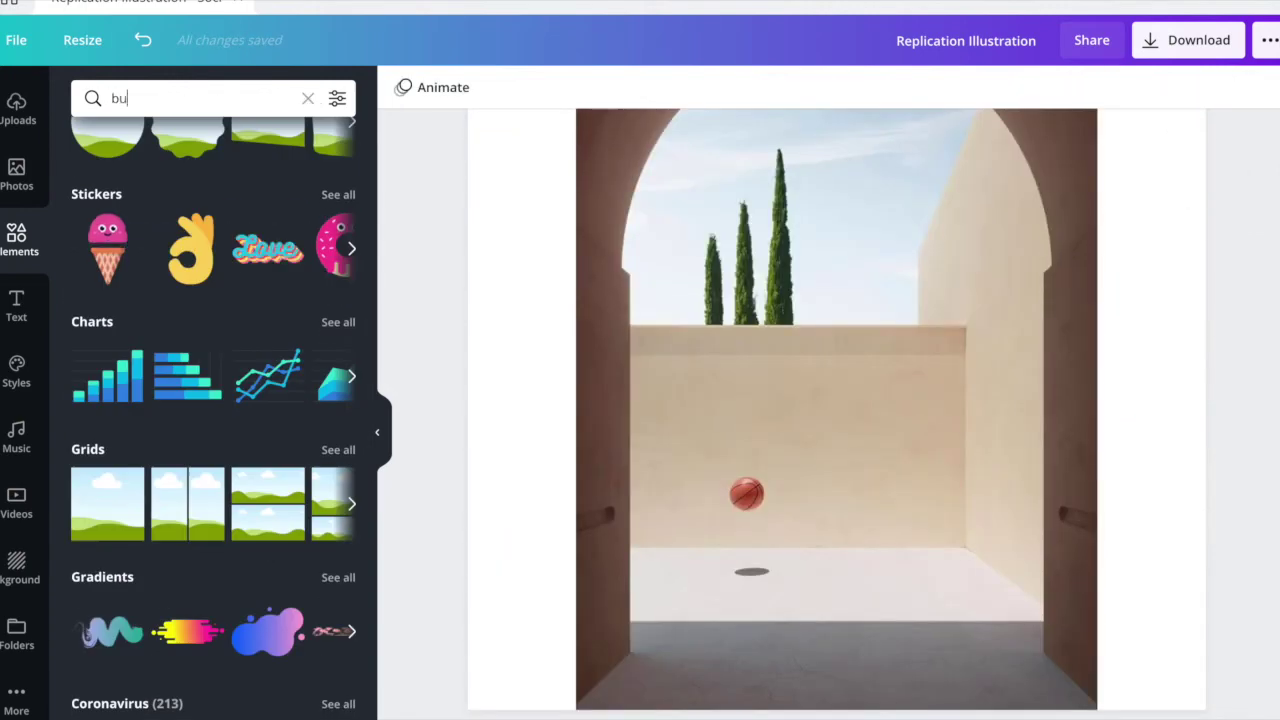
text(tton)
key(Return)
scroll(213, 400, down, 5)
scroll(213, 400, up, 5)
Place the red rounded button over the left pillar's slot on page 2, shrunk and rotated to match, and recolor it dark brown
click(214, 269)
key(Delete)
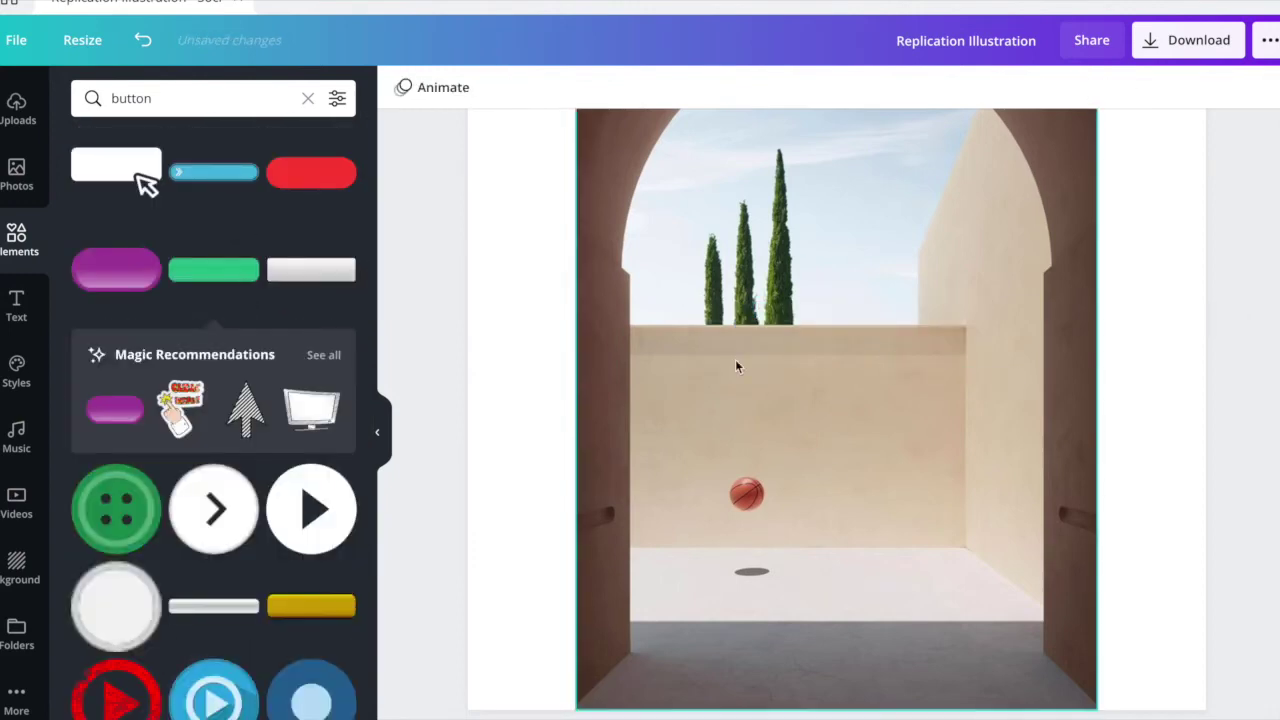
click(311, 172)
drag(986, 284, 740, 381)
drag(586, 567, 588, 566)
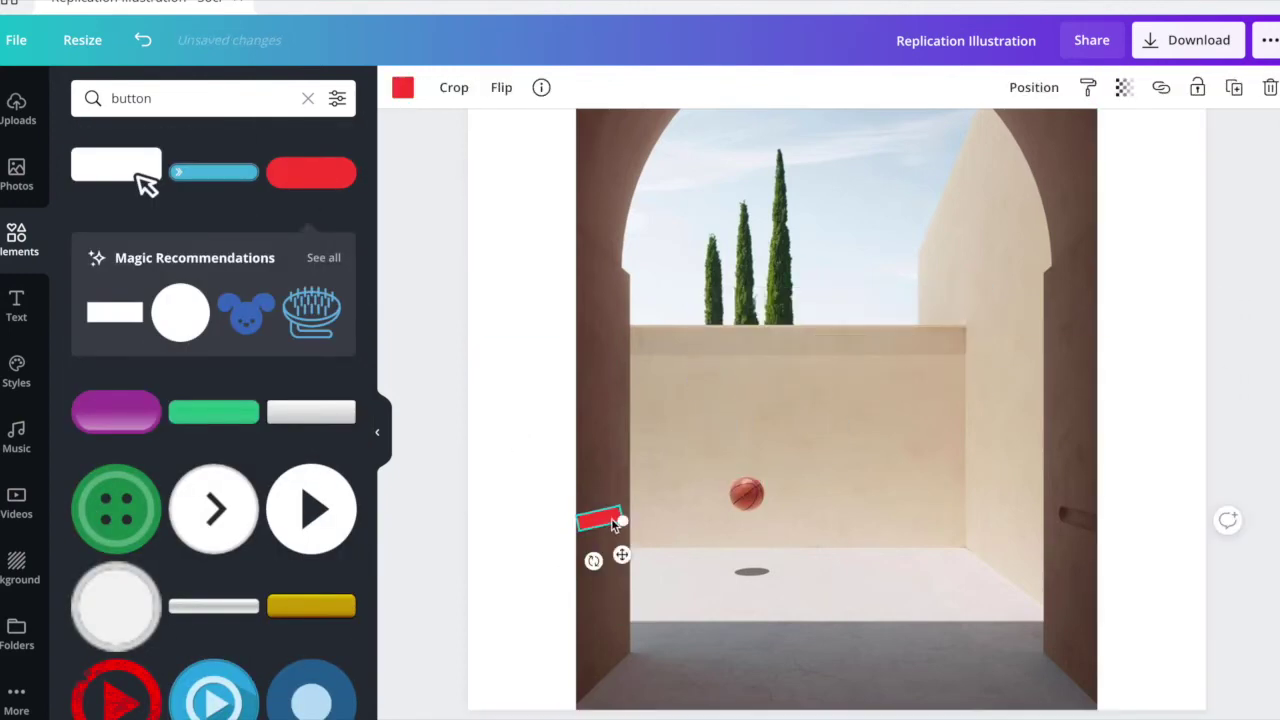
click(403, 95)
click(183, 591)
click(546, 423)
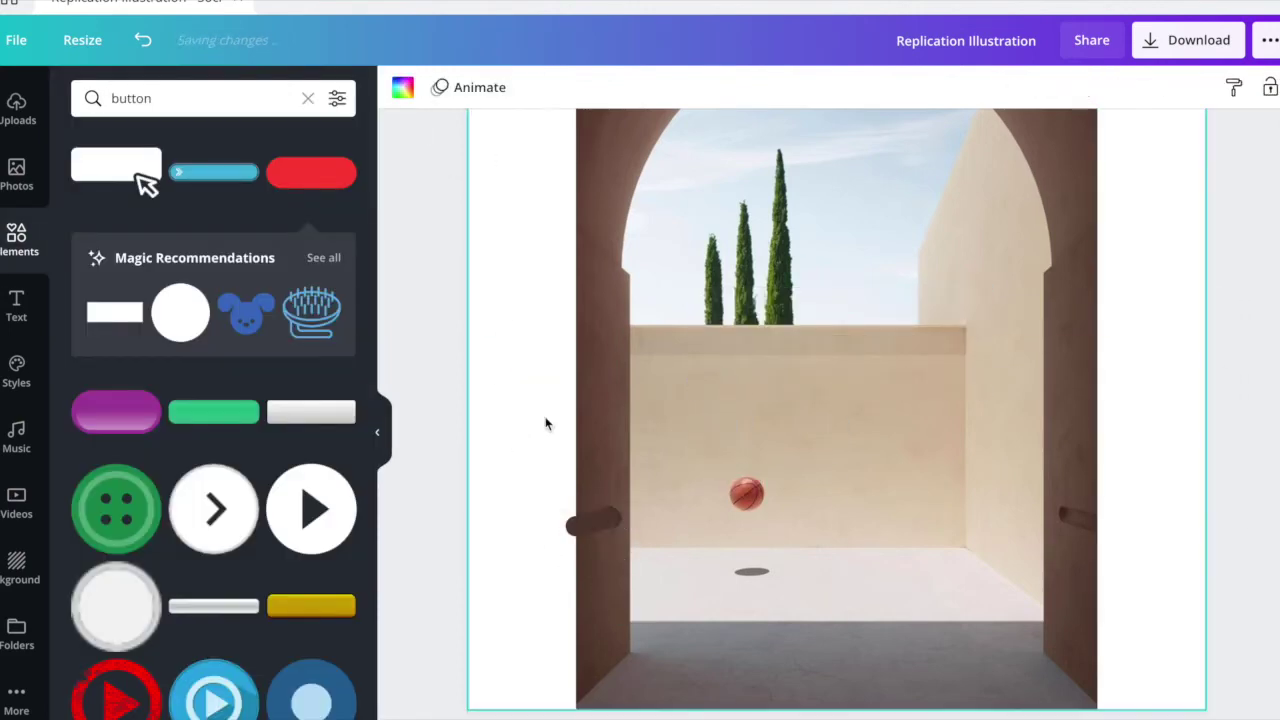
Move the brown slot shape onto the left pillar on page 1, tucked behind the white side rectangle
scroll(623, 400, down, 5)
scroll(613, 218, up, 2)
scroll(613, 218, up, 2)
drag(614, 297, 531, 294)
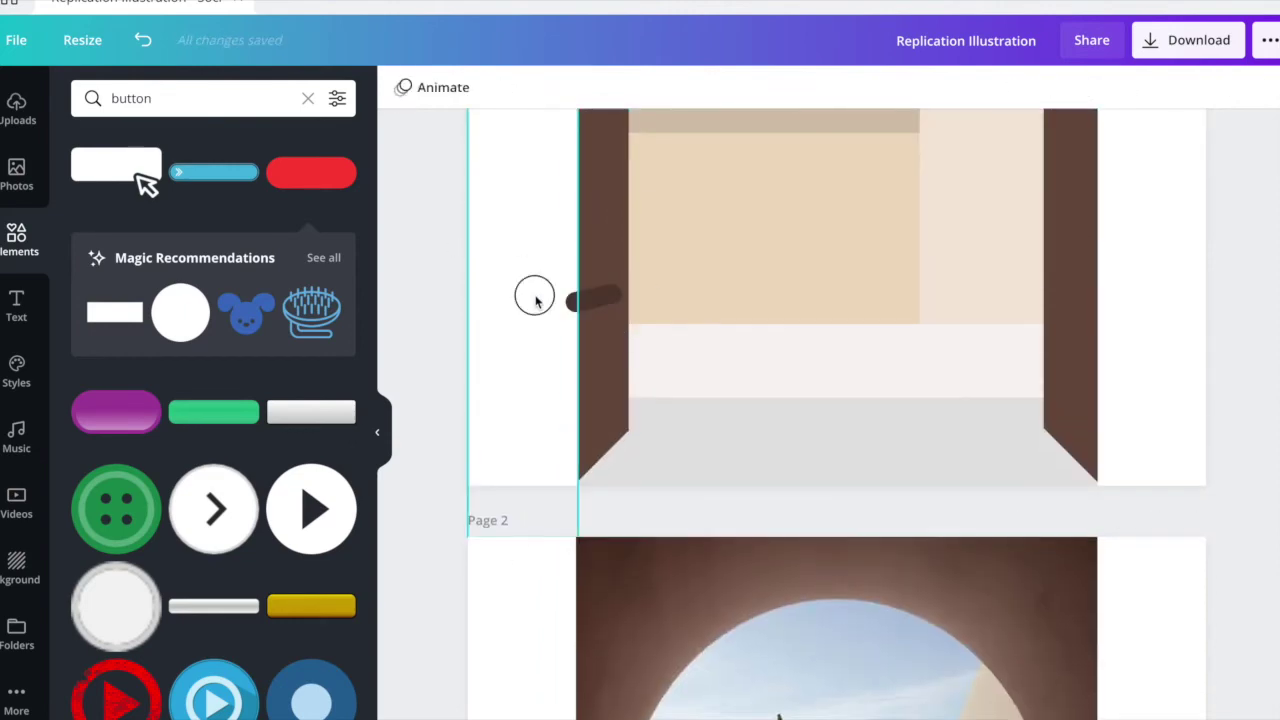
scroll(531, 294, down, 4)
scroll(703, 323, up, 5)
Duplicate the slot shape onto the right pillar on page 1 and rotate it to mirror the left one
click(703, 323)
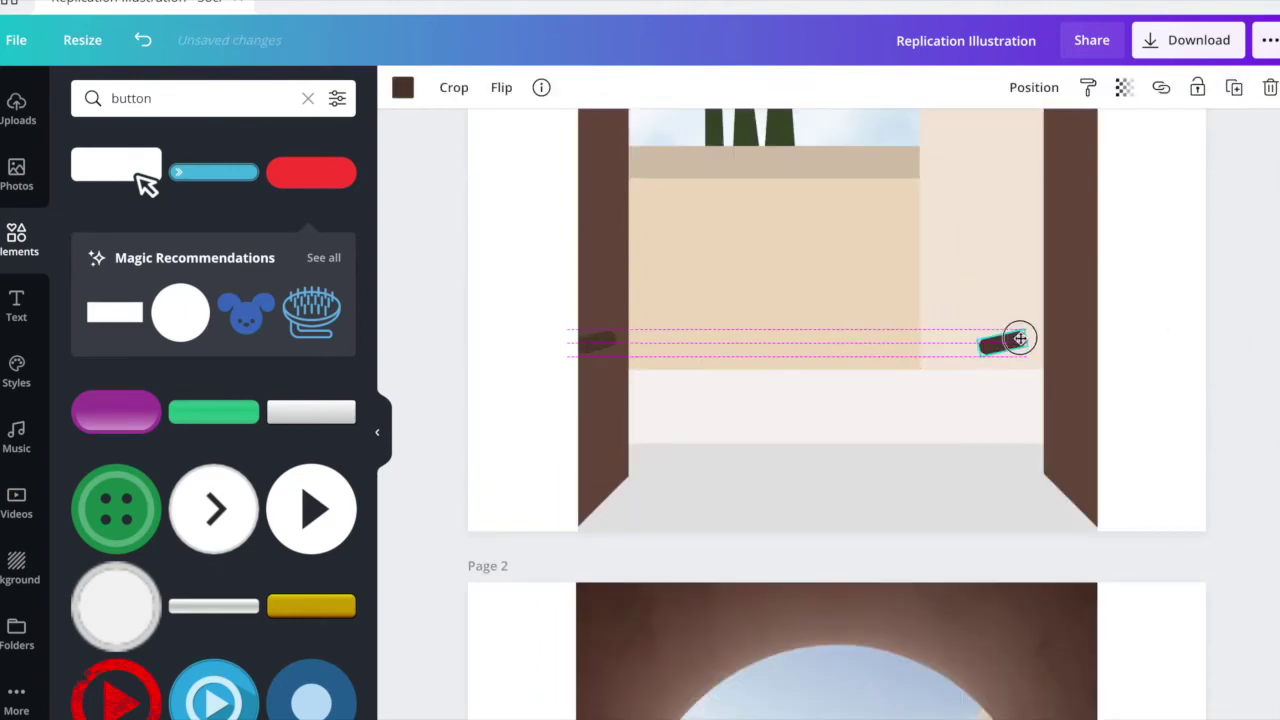
drag(1064, 395, 1063, 393)
scroll(1060, 350, down, 1)
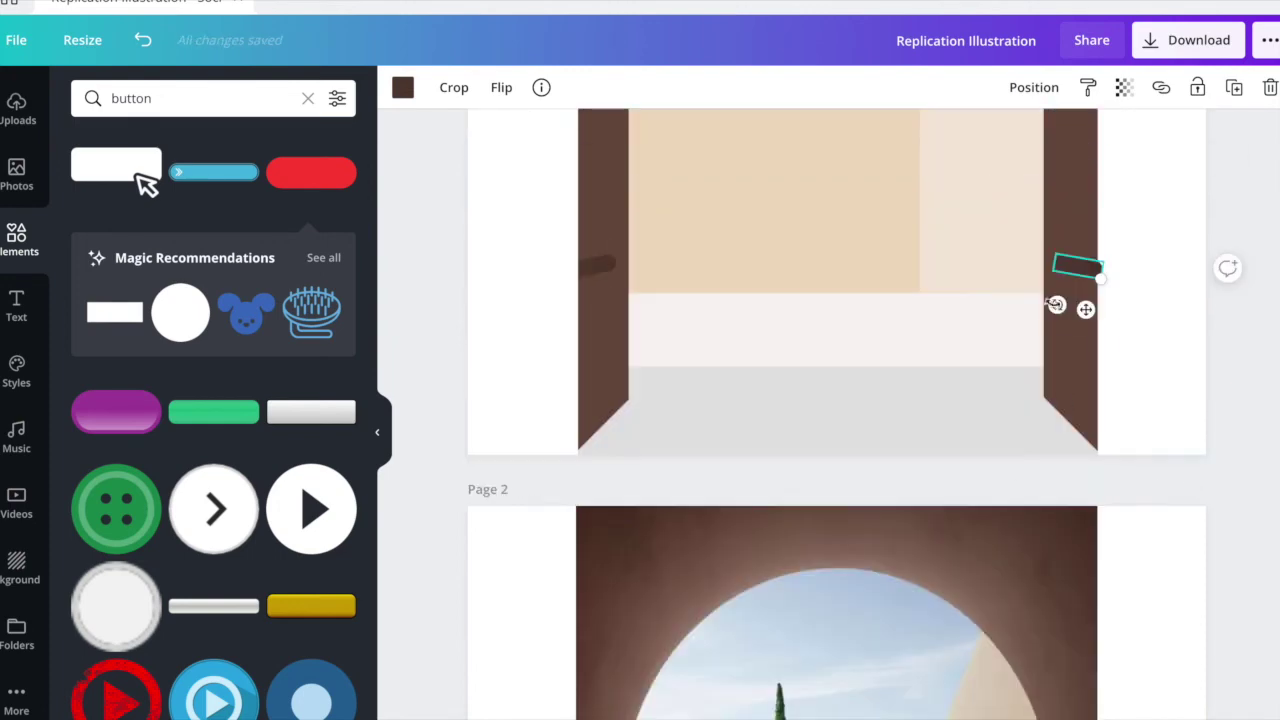
Search the elements for "ball" and place the realistic orange basketball over the reference ball, shrunk to about 49 by 52
scroll(1160, 296, down, 5)
click(158, 107)
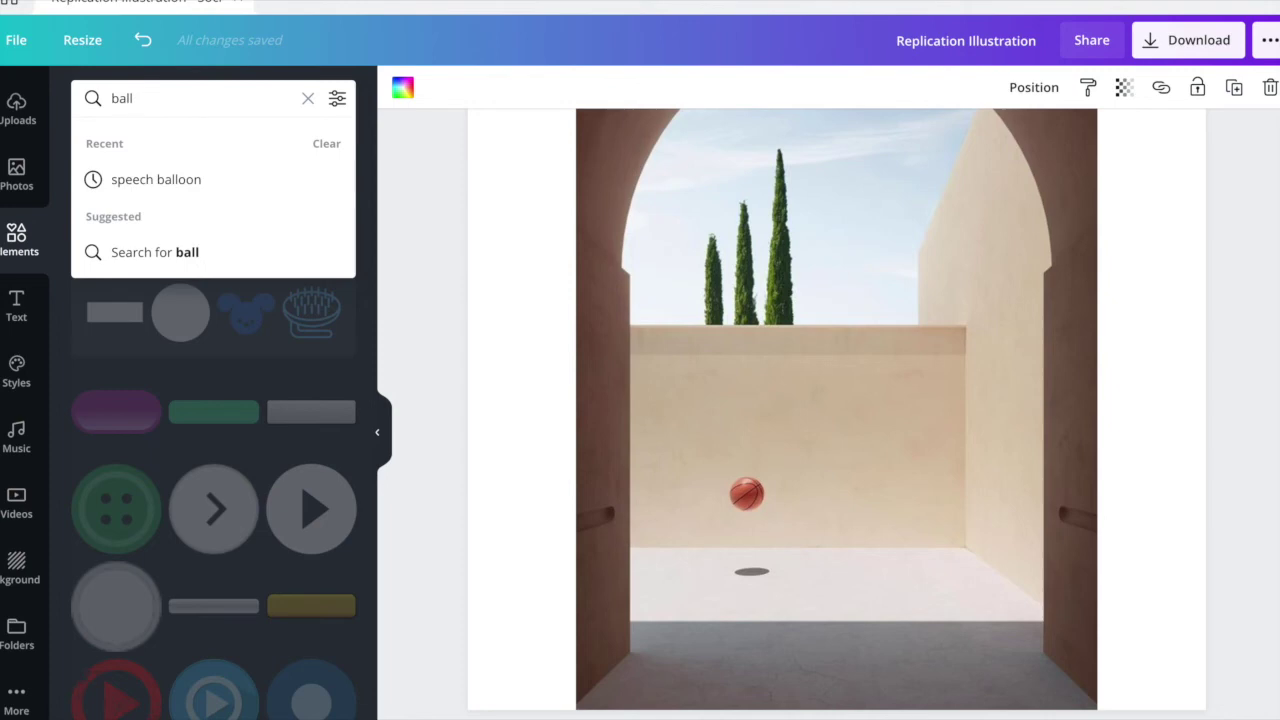
text(ball)
key(Return)
click(311, 365)
drag(992, 500, 712, 226)
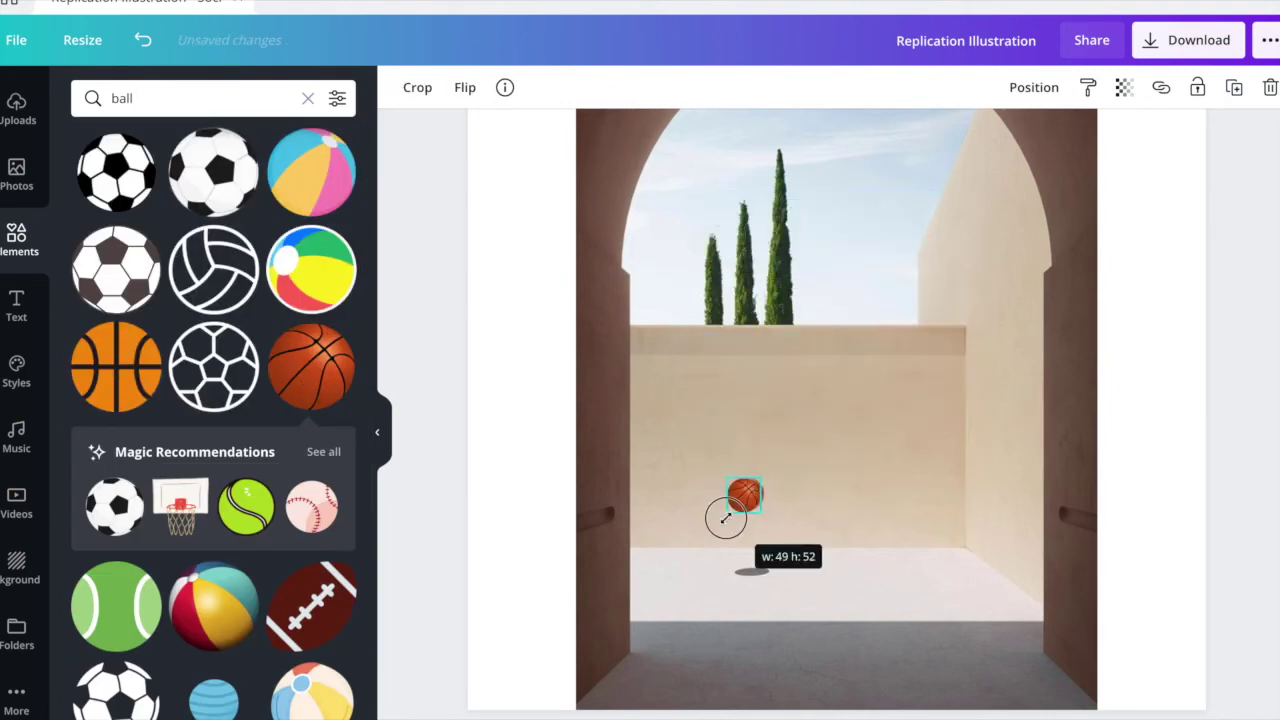
Add a circle shape, color it dark gray, and flatten it over the ball's shadow in the reference picture
click(308, 98)
click(109, 580)
drag(1046, 505, 743, 494)
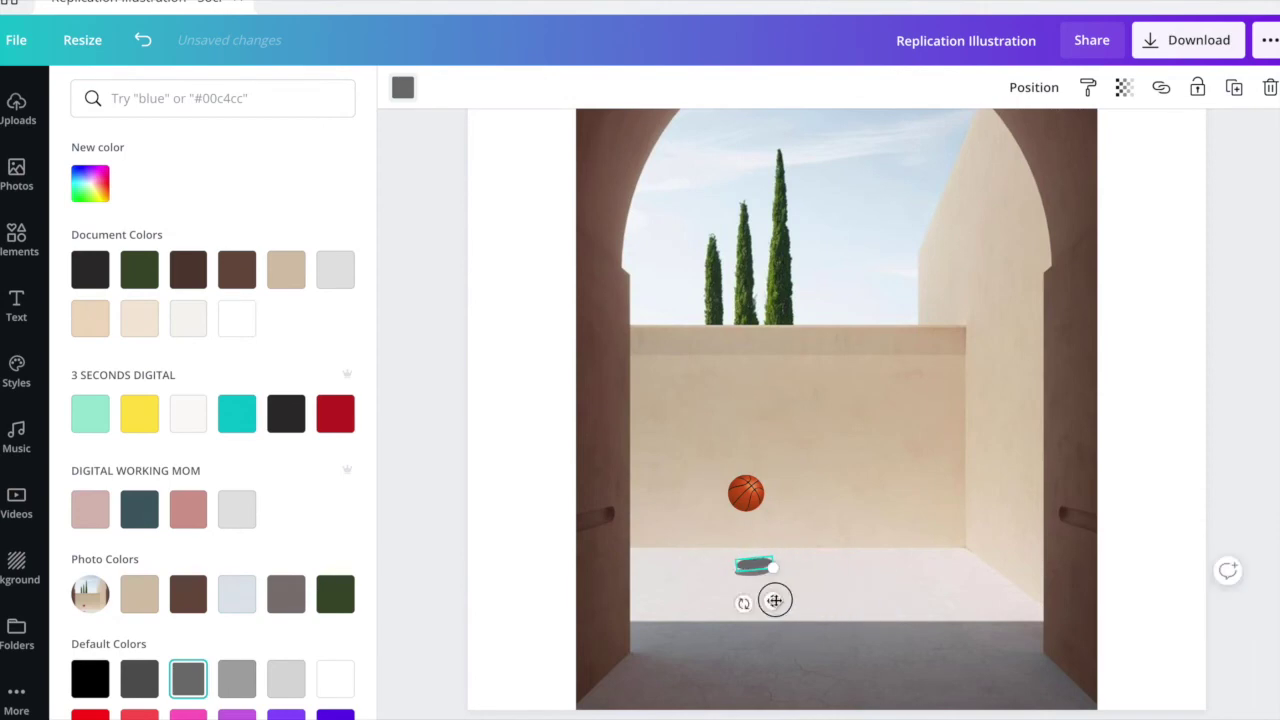
Group the basketball with its shadow and place them in the matching spot on the page 1 illustration
scroll(781, 578, up, 2)
click(740, 523)
click(1003, 87)
drag(716, 420, 732, 546)
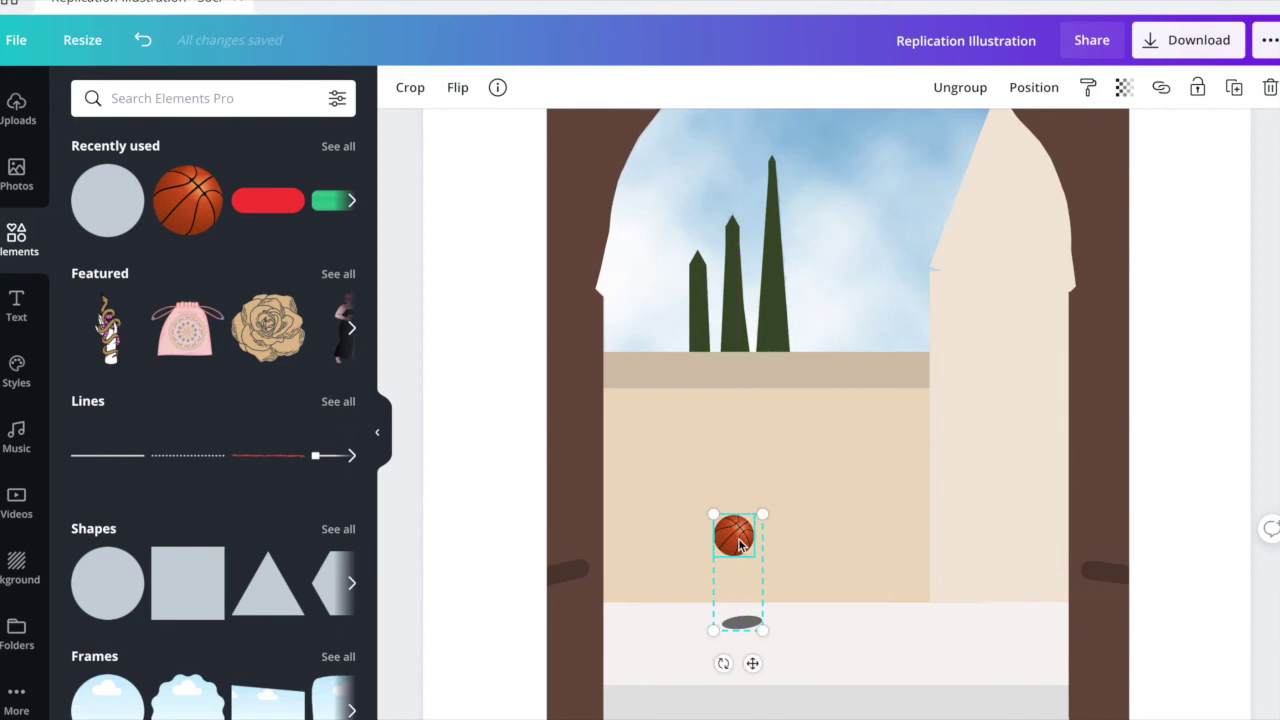
Set the transparency of the illustration's sky graphic to 40
click(990, 232)
scroll(990, 232, down, 3)
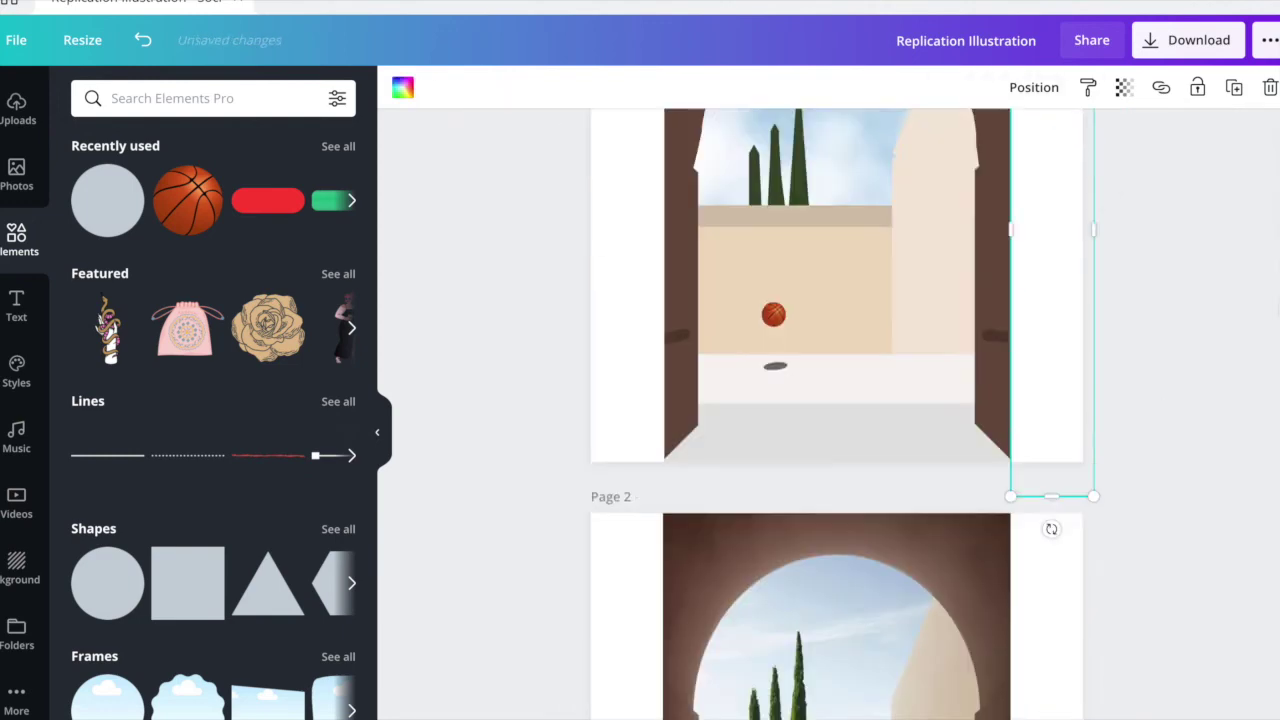
click(1124, 87)
drag(1030, 131, 1000, 131)
scroll(1166, 434, down, 4)
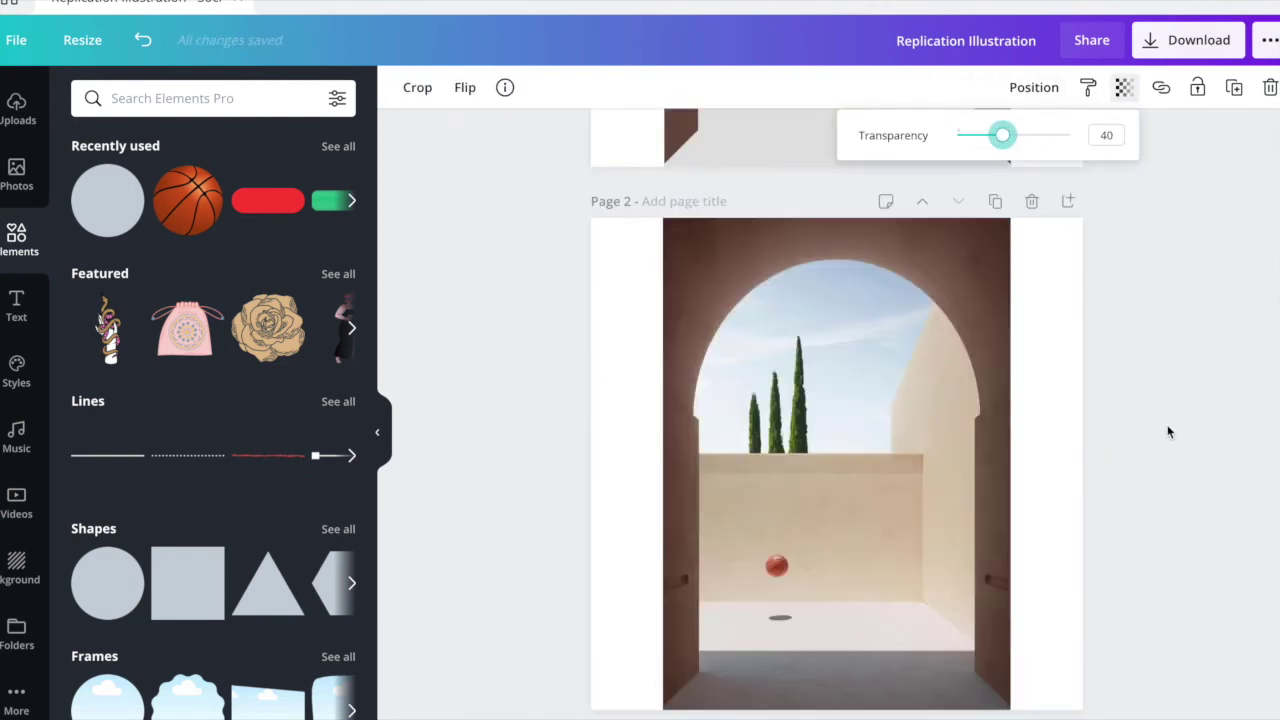
Place the reference picture and the finished illustration side by side on page 3
click(1117, 346)
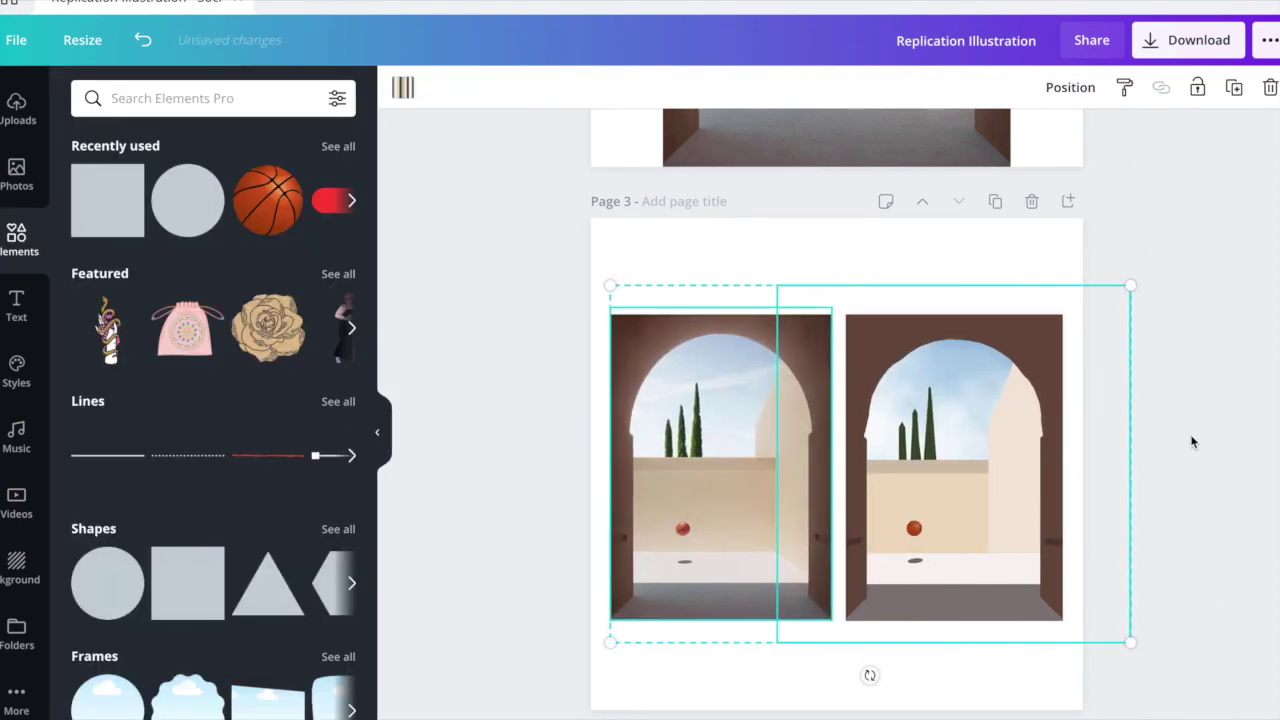
click(1190, 434)
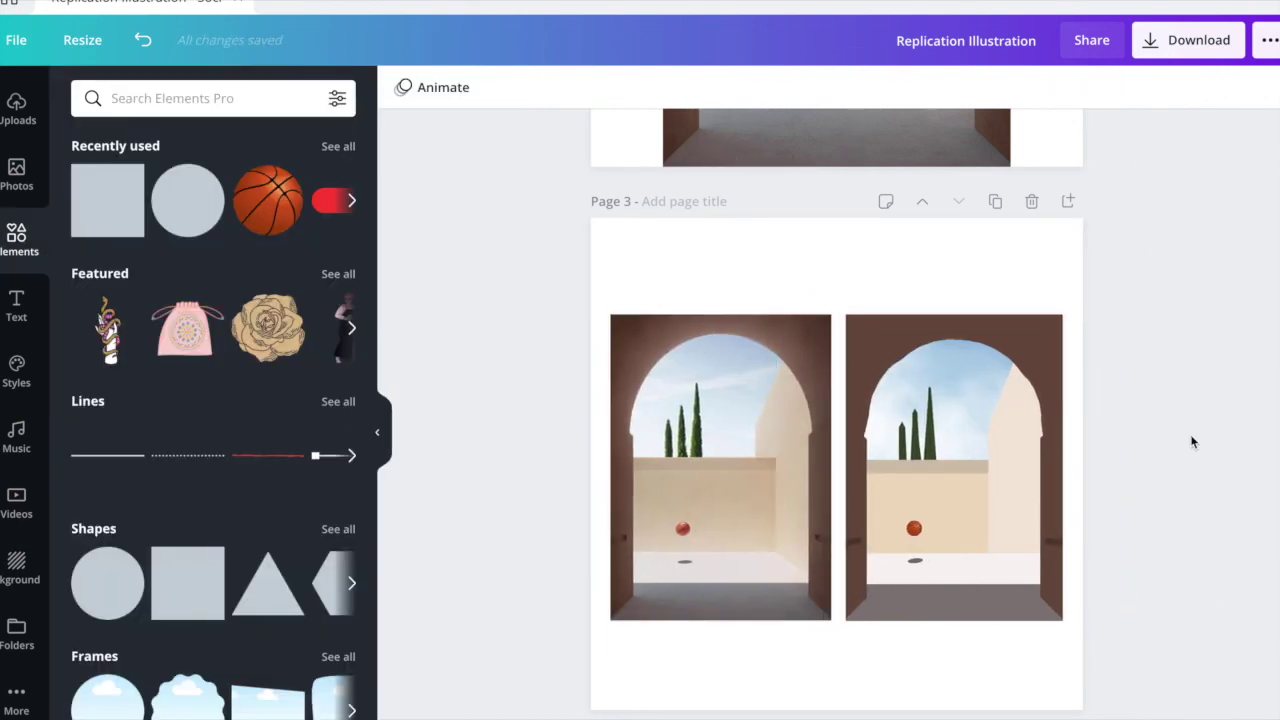